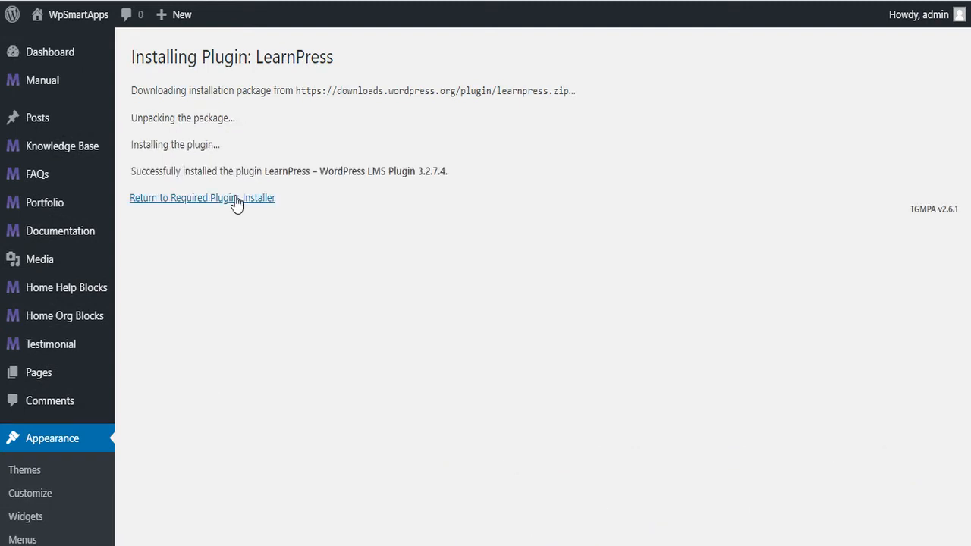
- Return to the required plugins list and activate the installed LearnPress plugin
click(232, 201)
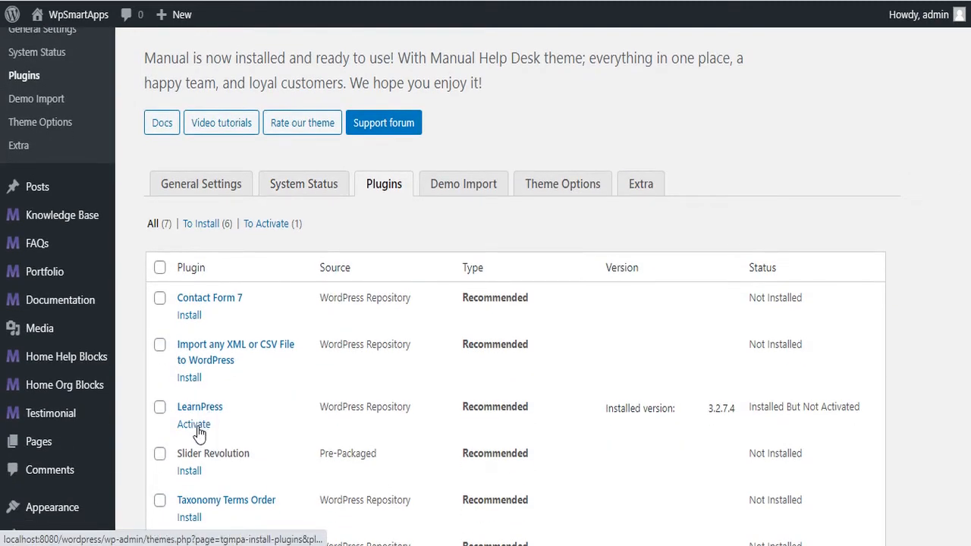
click(196, 508)
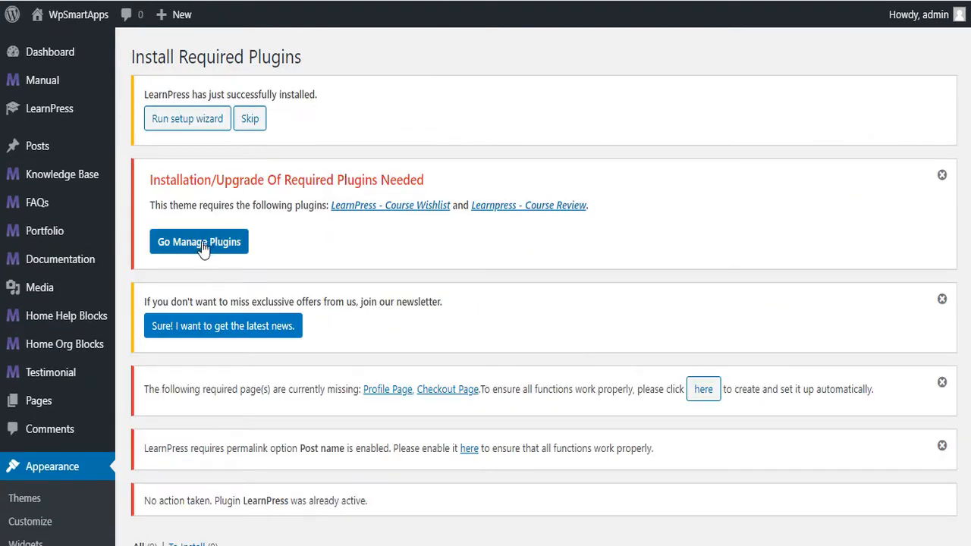
- Install and activate the required Learnpress - Course Review plugin
click(199, 242)
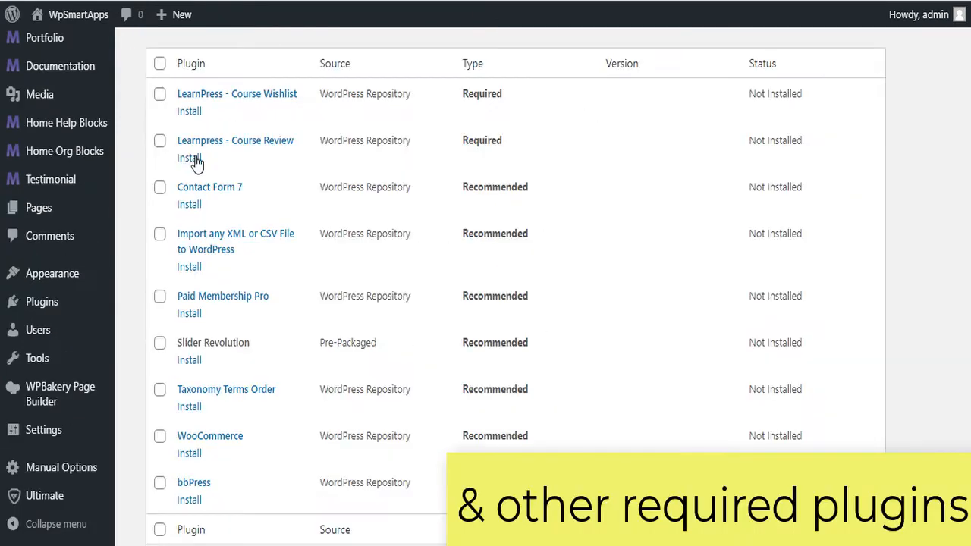
click(190, 157)
scroll(128, 379, down, 3)
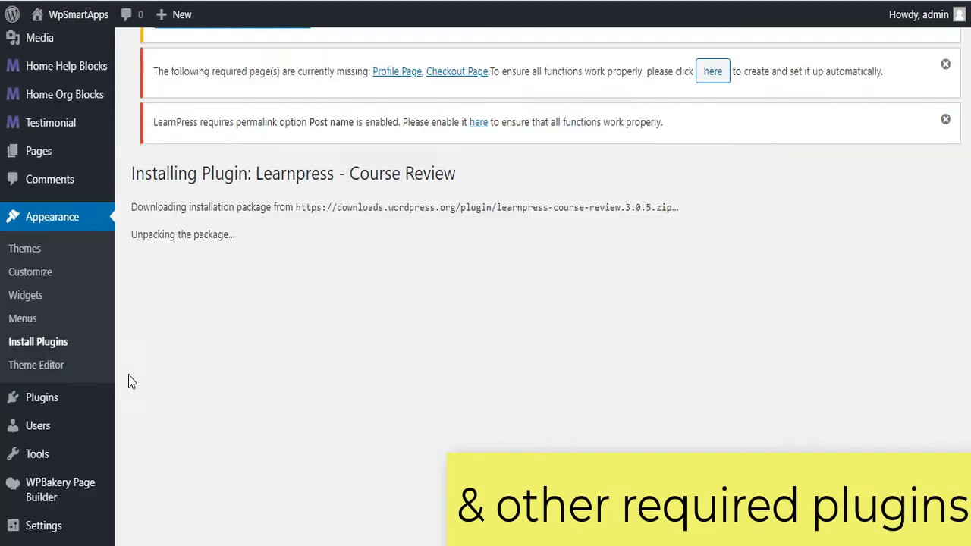
click(214, 355)
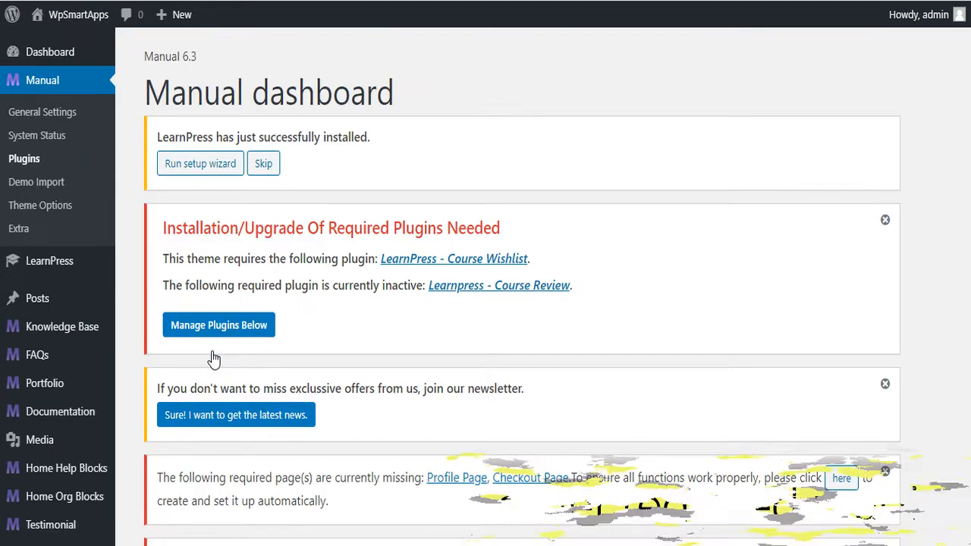
scroll(216, 353, down, 8)
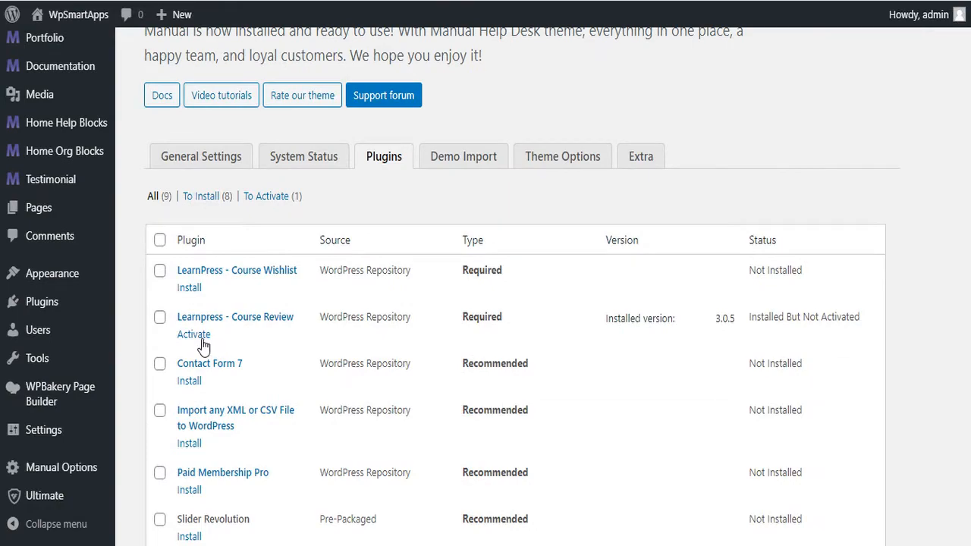
click(194, 334)
- Install and activate the required LearnPress - Course Wishlist plugin
scroll(203, 345, down, 4)
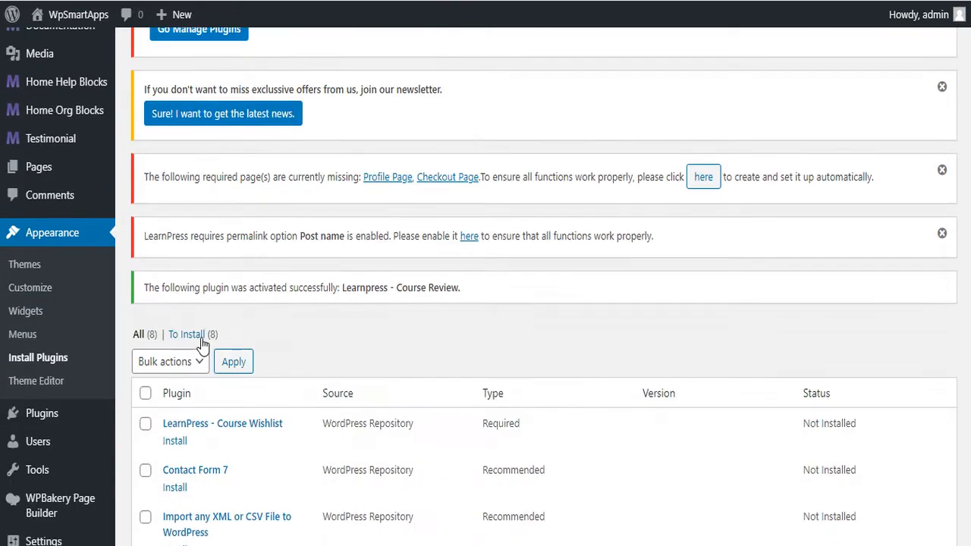
scroll(202, 343, down, 3)
click(173, 261)
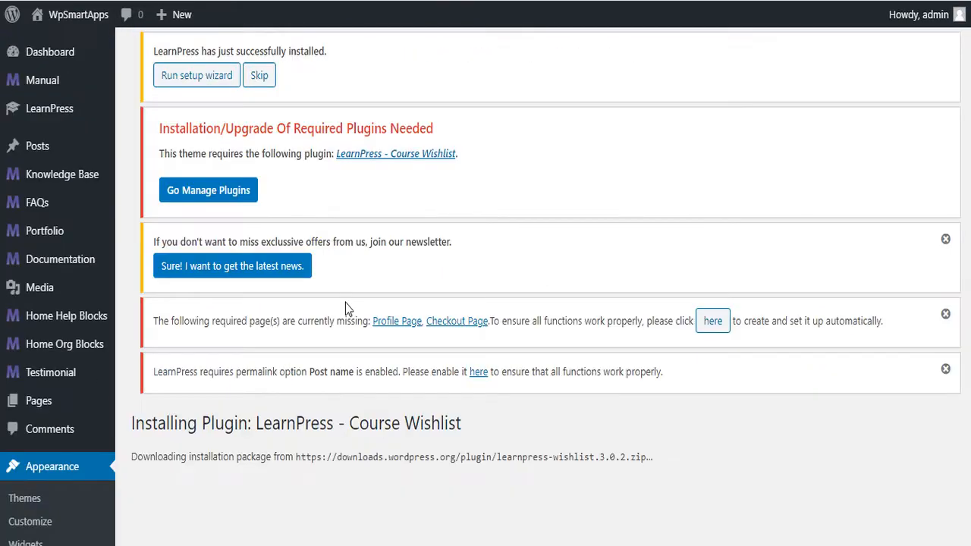
scroll(345, 302, down, 4)
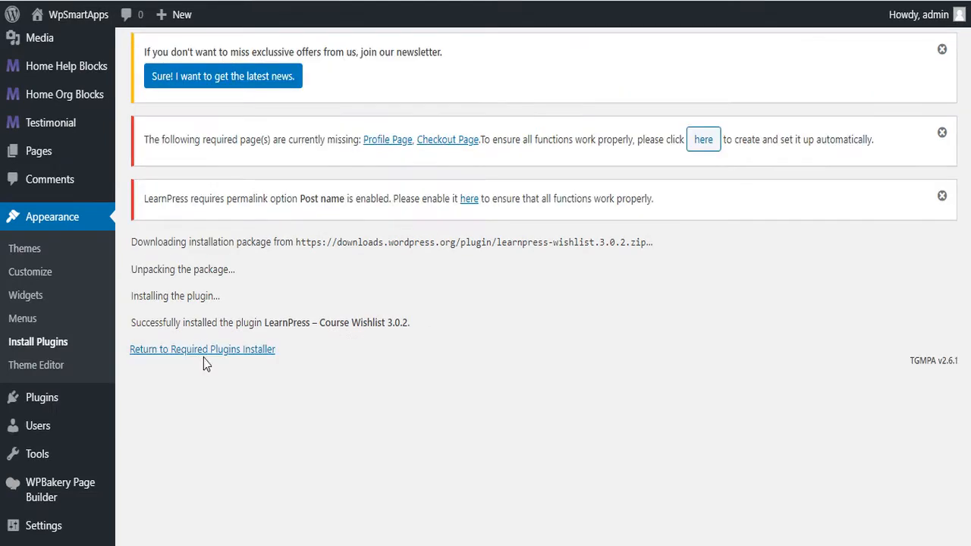
click(204, 353)
scroll(199, 349, down, 1)
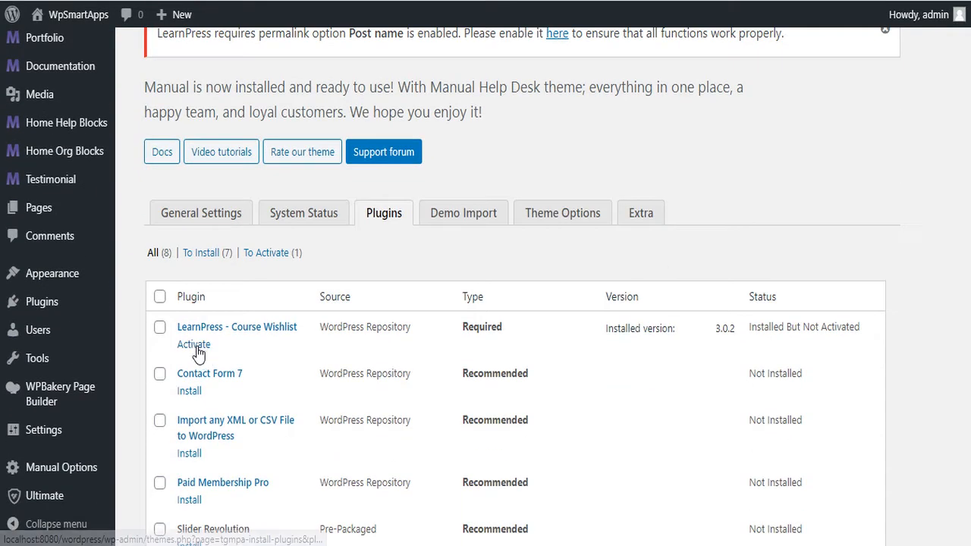
click(196, 347)
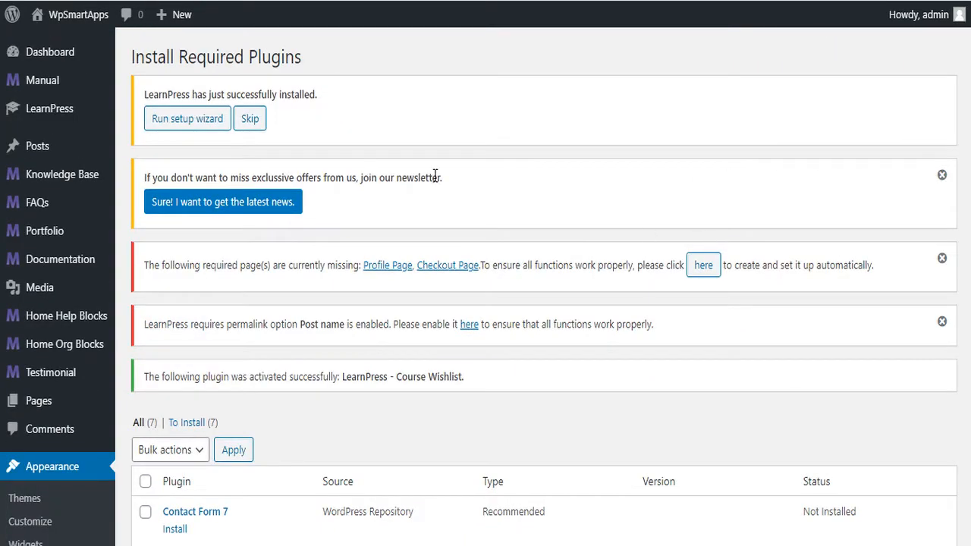
- Dismiss the newsletter notice and have LearnPress create its missing Profile and Checkout pages automatically
click(942, 177)
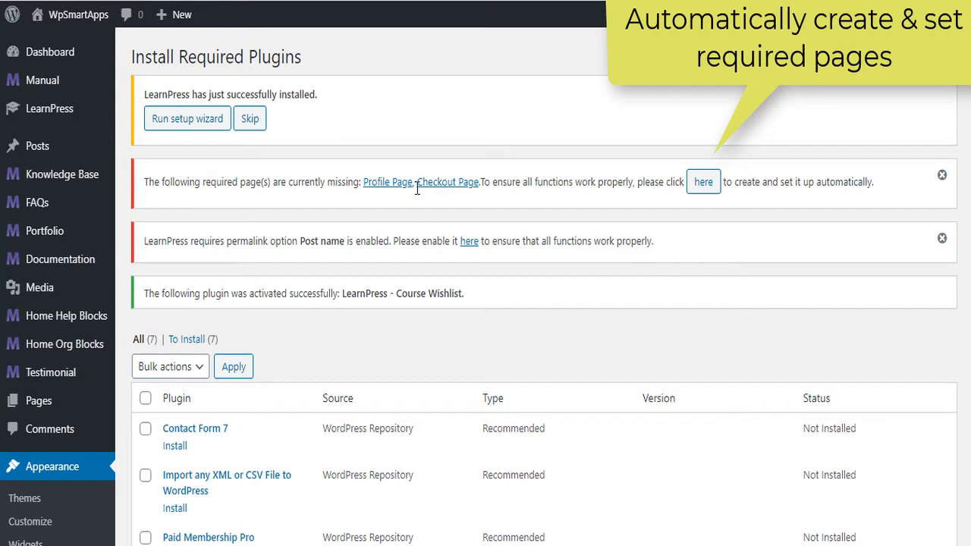
click(703, 182)
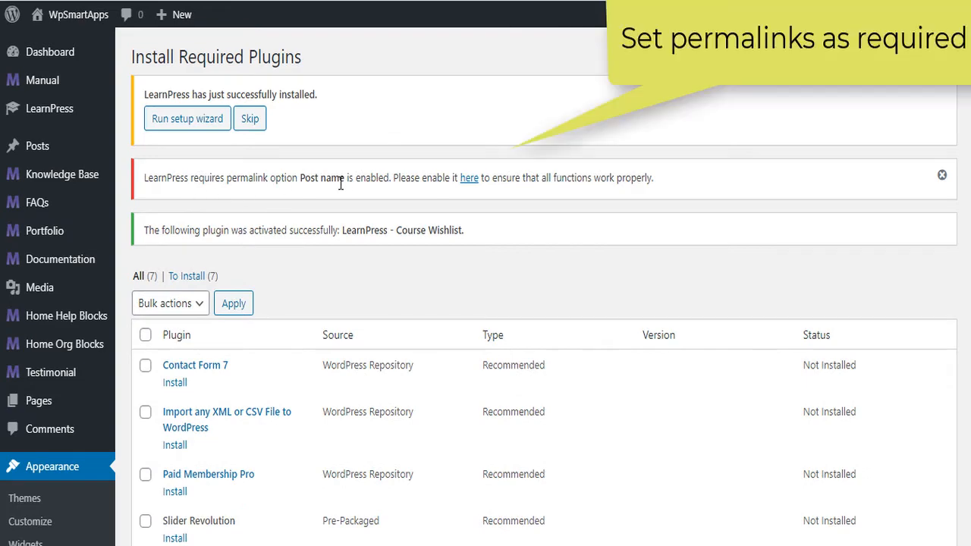
- Set the site's permalink structure to Post name and save the change
click(469, 182)
scroll(152, 370, down, 2)
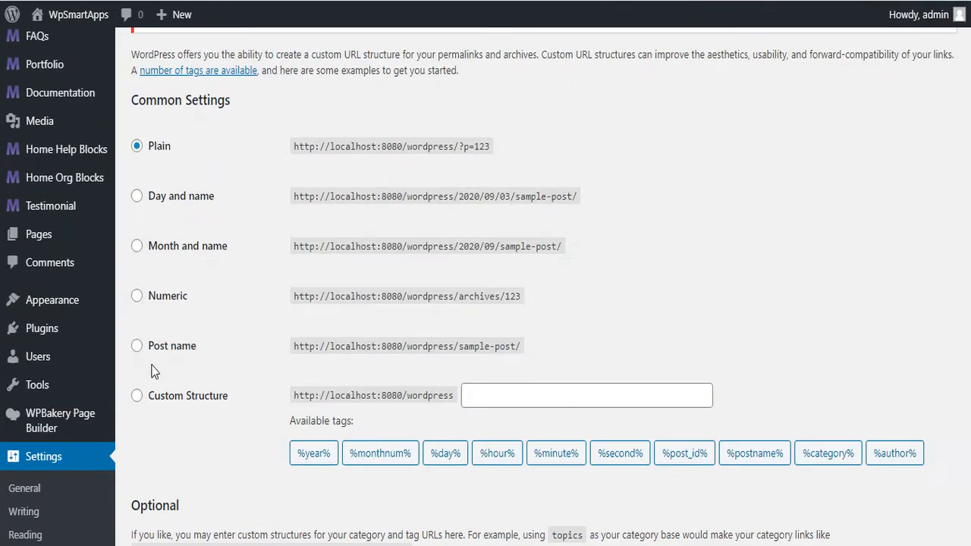
click(156, 349)
scroll(157, 348, down, 3)
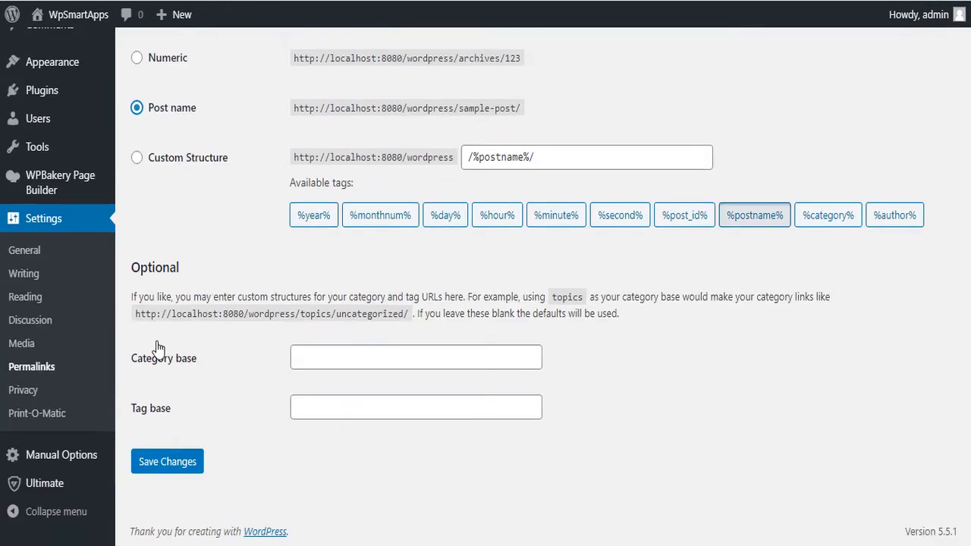
click(168, 461)
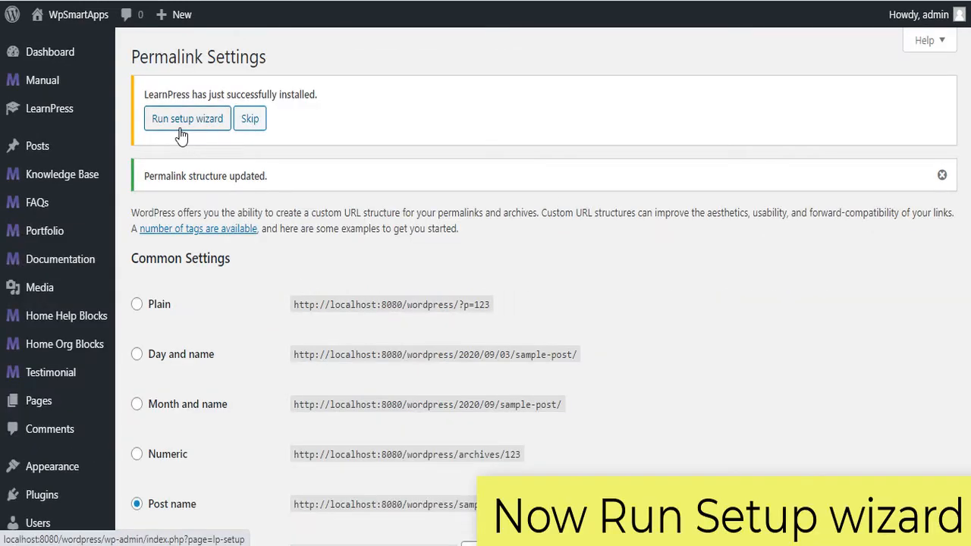
- Start the LearnPress setup wizard and continue through its currency step with the default settings
click(196, 127)
click(737, 369)
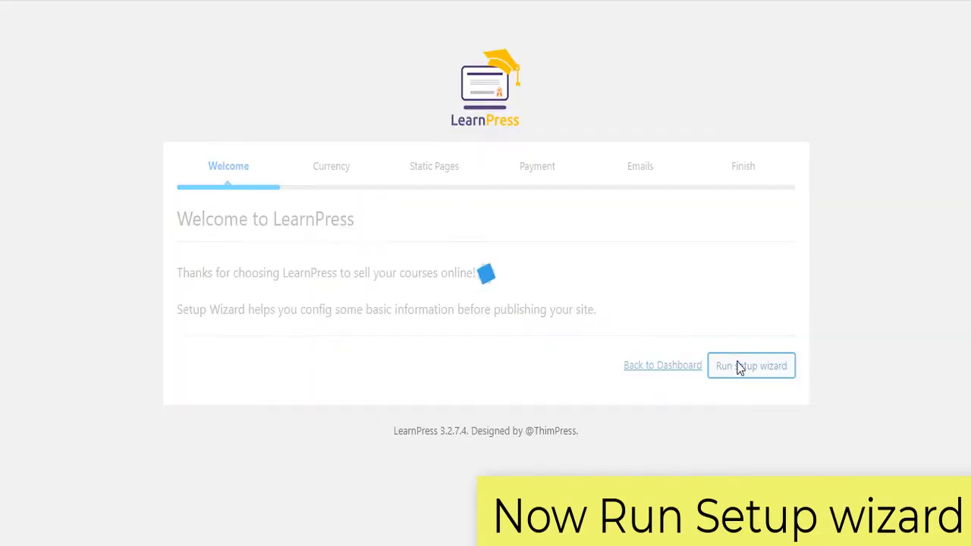
click(766, 529)
- Accept the assigned Courses, Profile, Checkout and Become a Teacher static pages and continue to the payment settings
scroll(702, 455, down, 3)
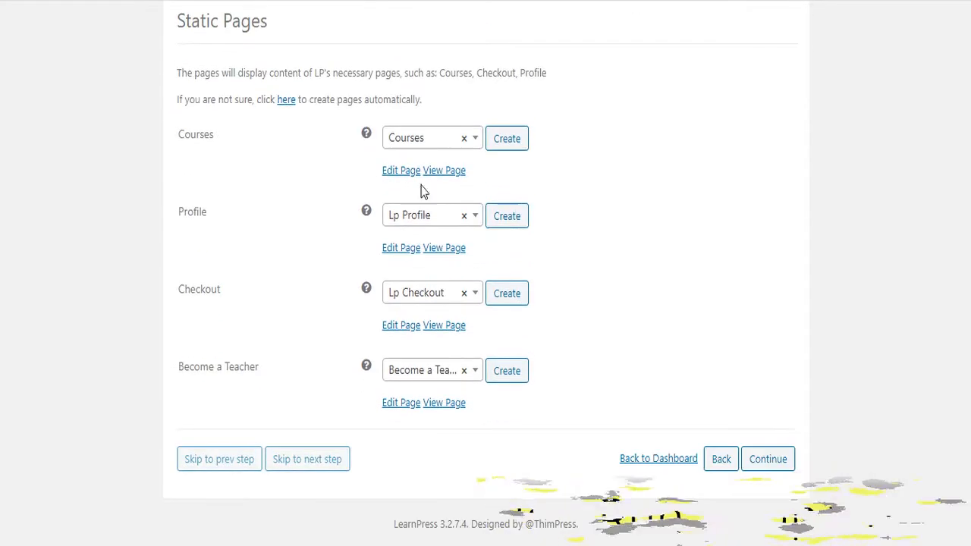
mouse_move(362, 135)
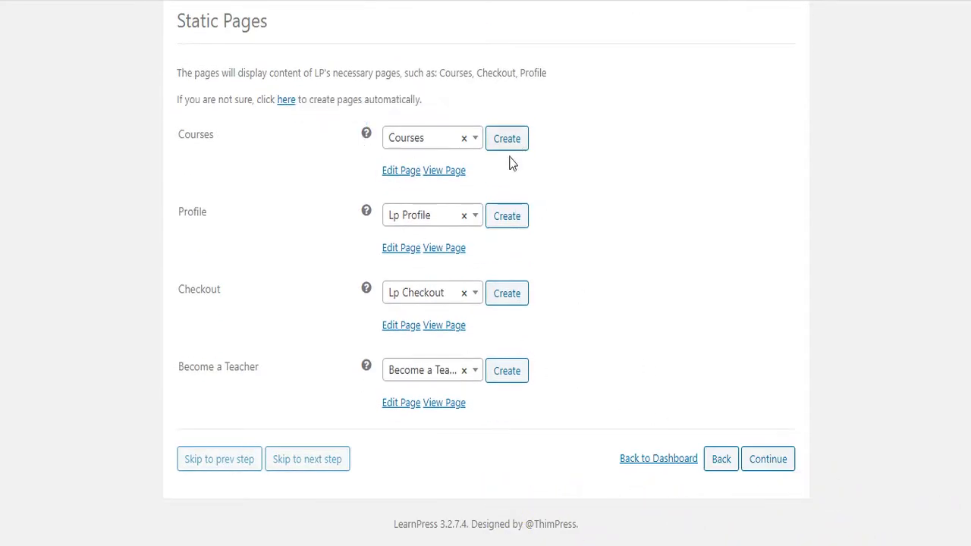
click(451, 136)
click(451, 136)
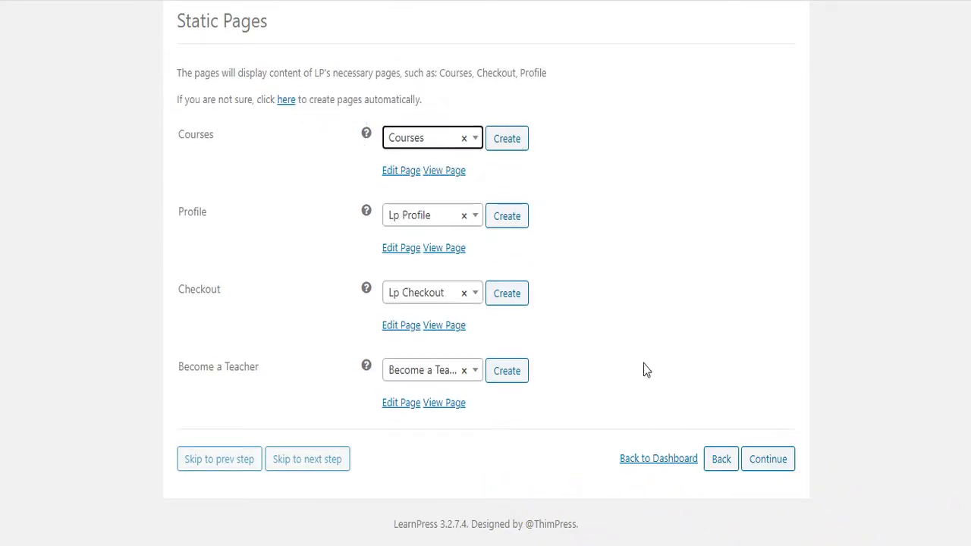
click(762, 458)
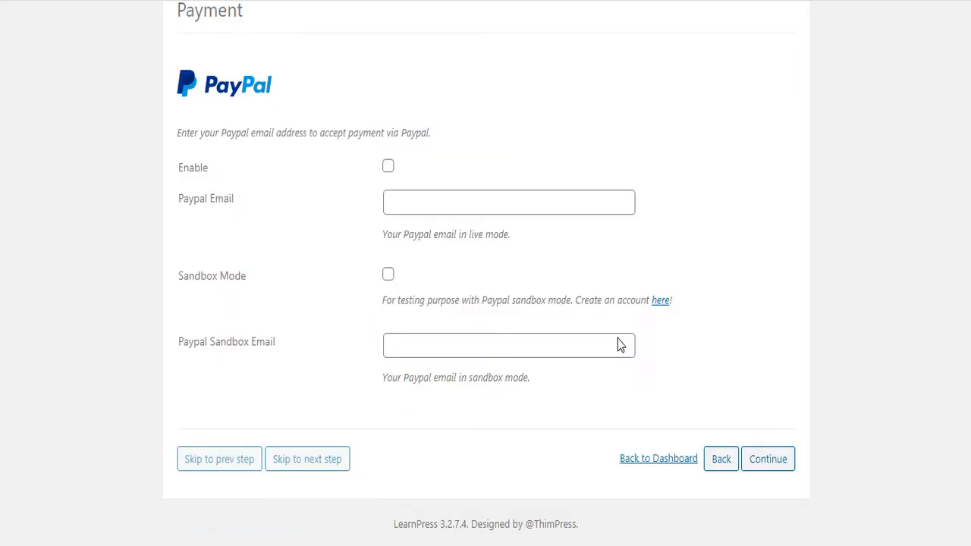
- Enable PayPal payments, fill in the PayPal email, and continue through the emails step to finish the wizard
click(387, 166)
click(429, 202)
click(433, 266)
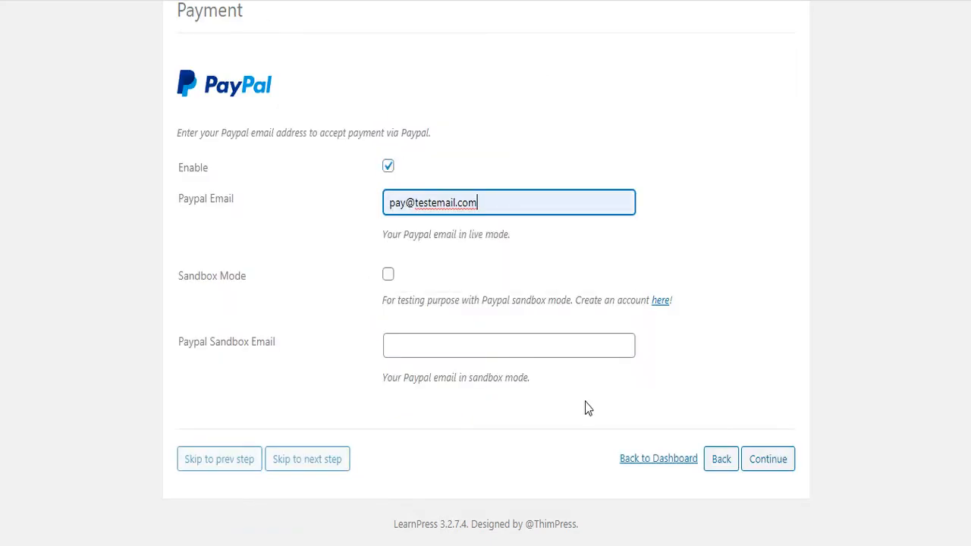
click(768, 460)
click(768, 427)
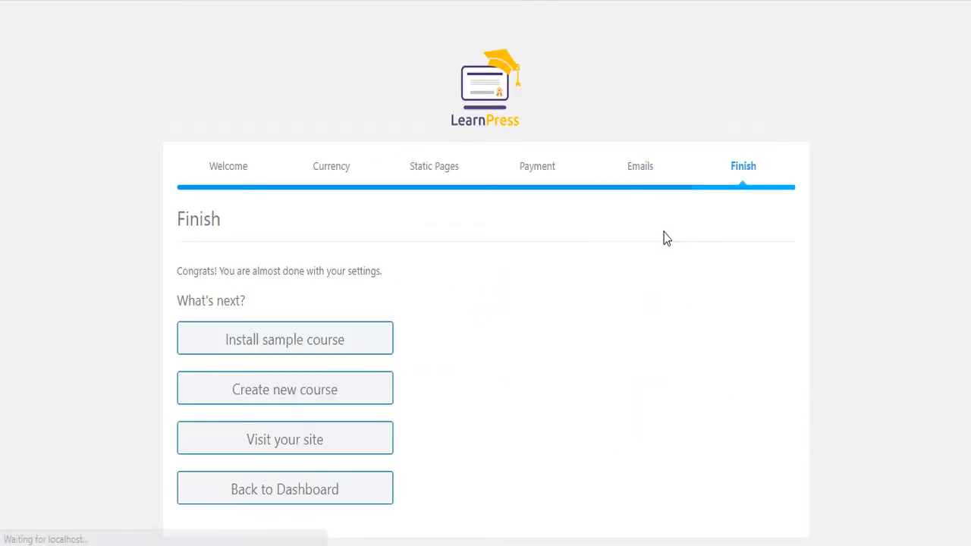
- Create a new course titled "Problem solving skills : tips & tricks" and paste the prepared description into its content
click(282, 390)
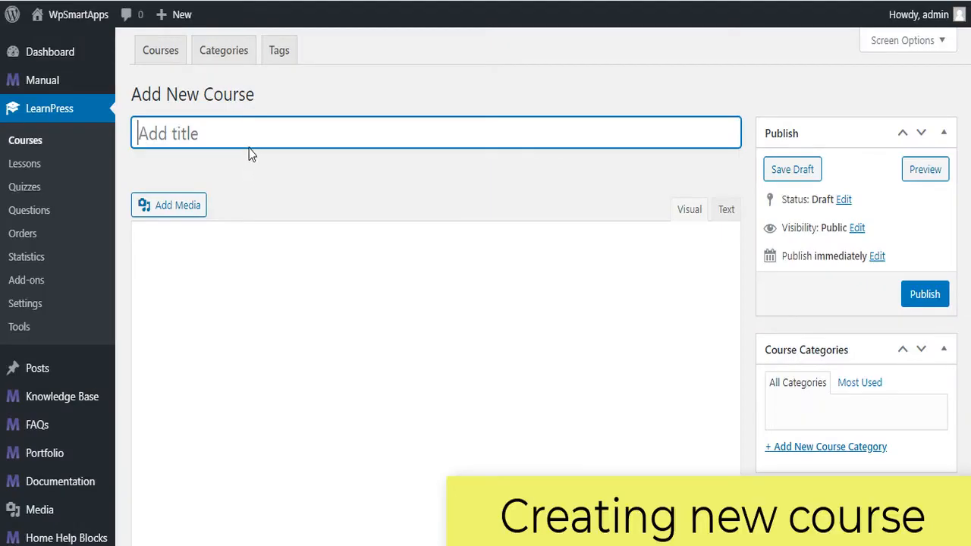
text(Problem solving skills : tips & tricks)
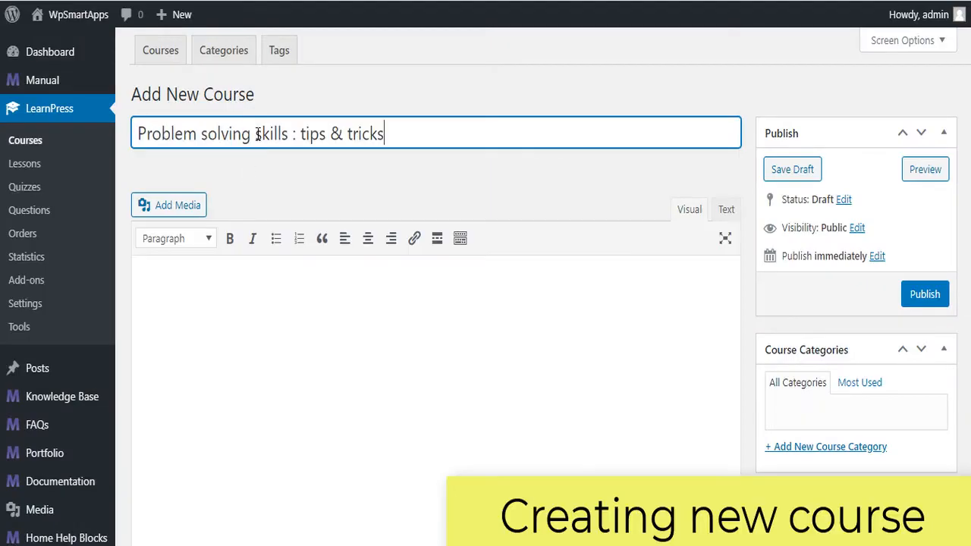
click(197, 284)
key(ctrl+v)
scroll(353, 281, down, 2)
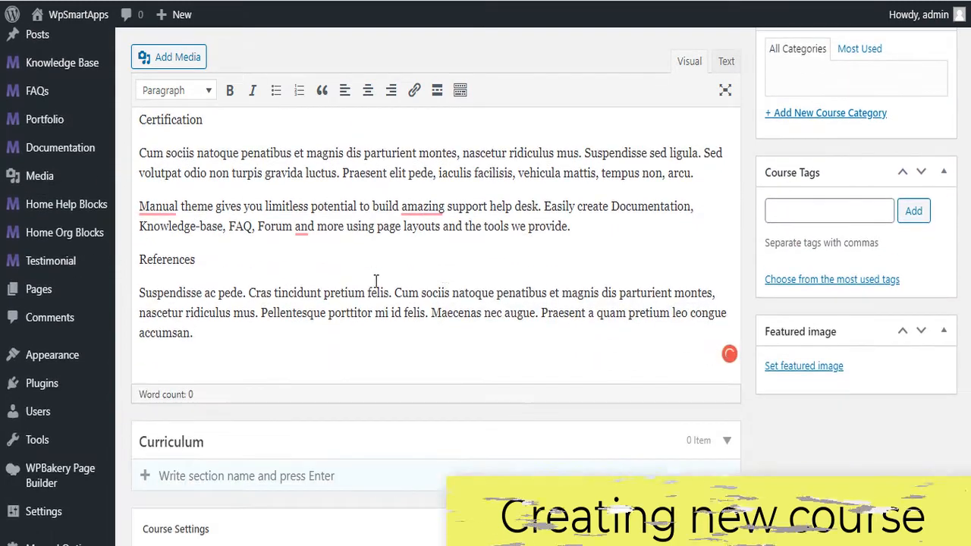
- Add a new course category named Programming to the course
scroll(738, 264, up, 1)
click(838, 199)
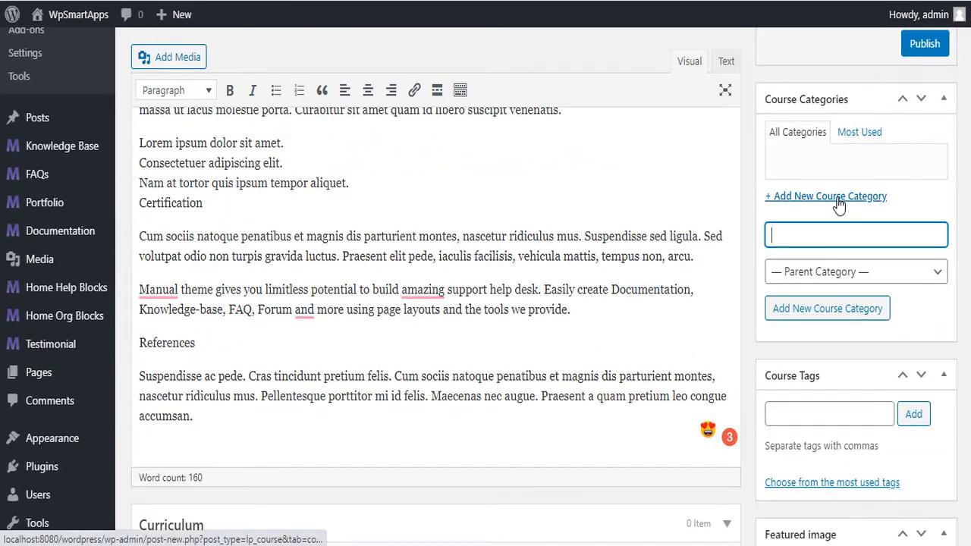
text(Programming)
click(791, 314)
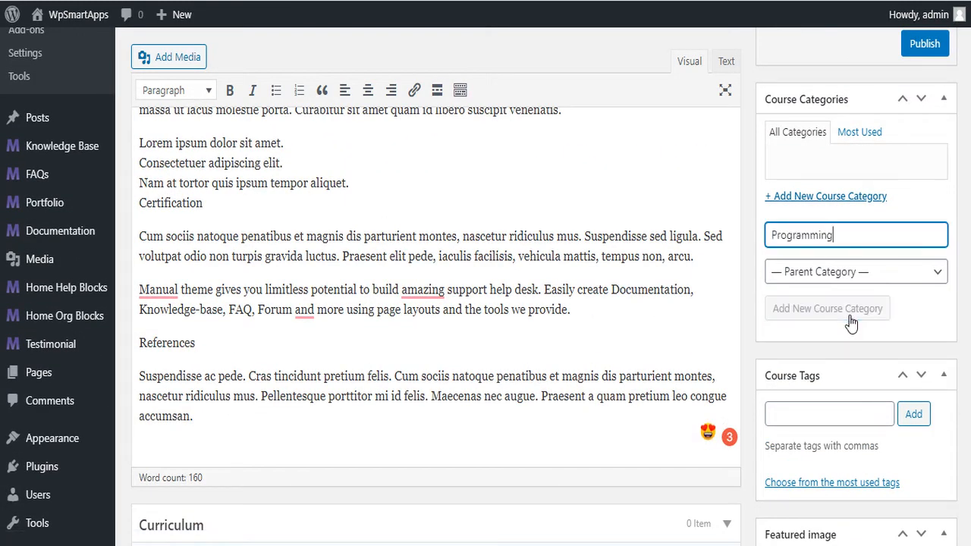
- Upload the course-22-3 image from the Desktop and set it as the course's featured image
scroll(716, 275, down, 3)
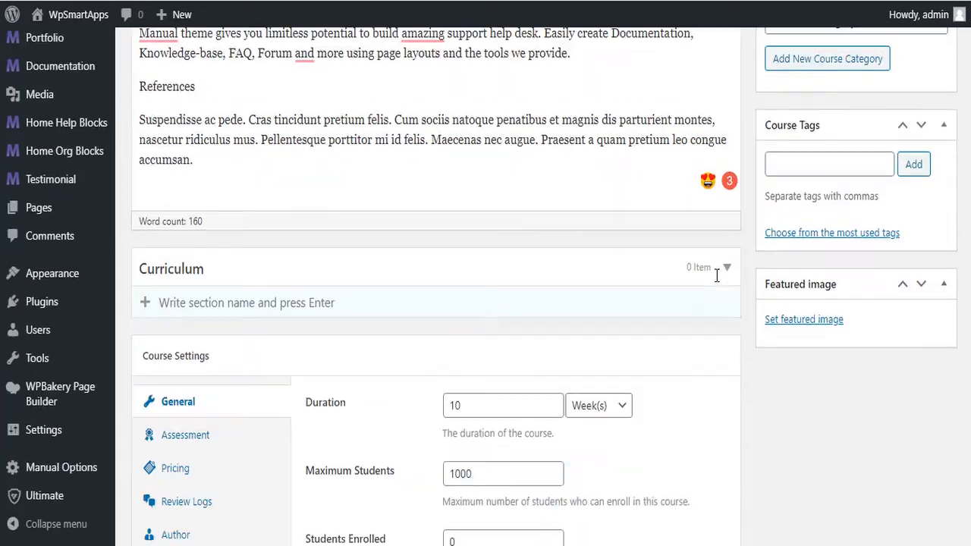
click(789, 327)
click(460, 301)
click(498, 144)
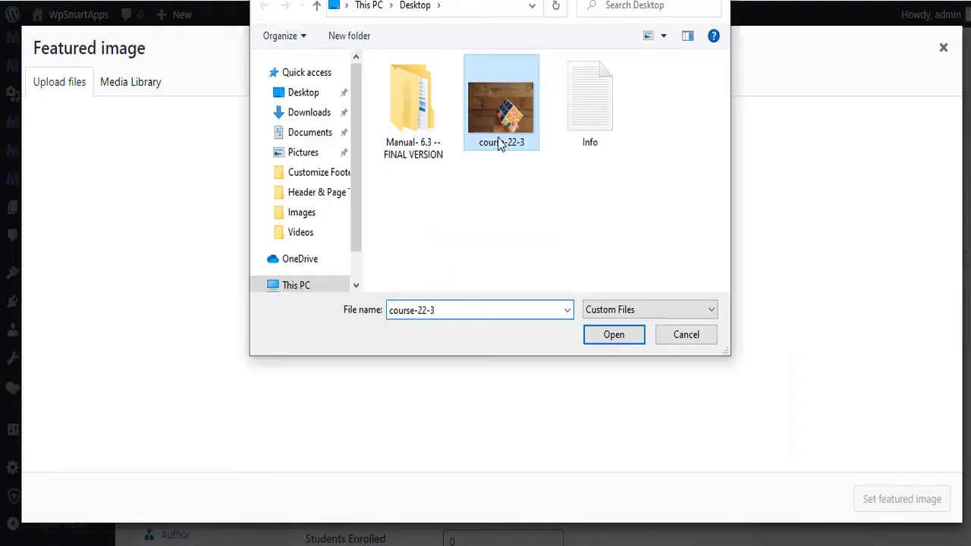
click(616, 334)
click(873, 500)
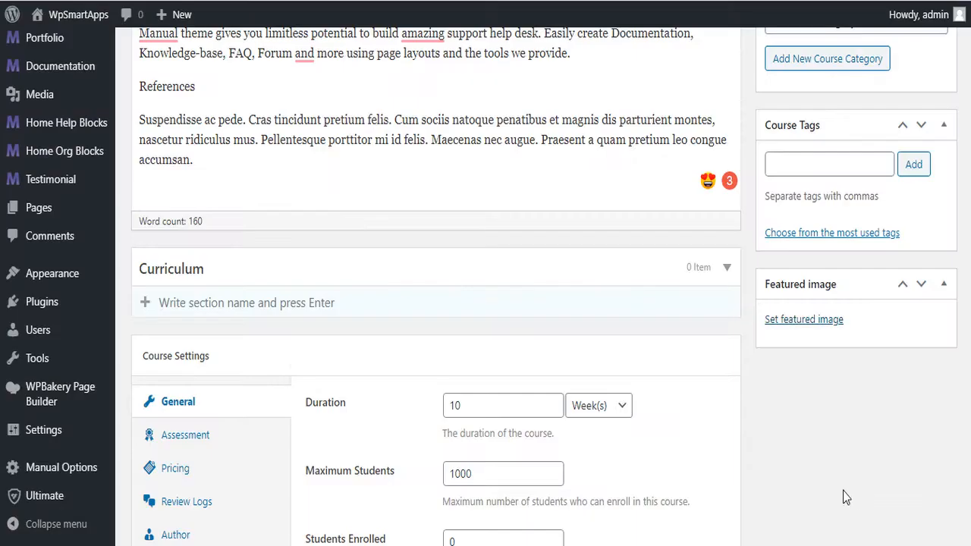
- Add a section named Introduction to the course curriculum
click(251, 302)
text(Introduction)
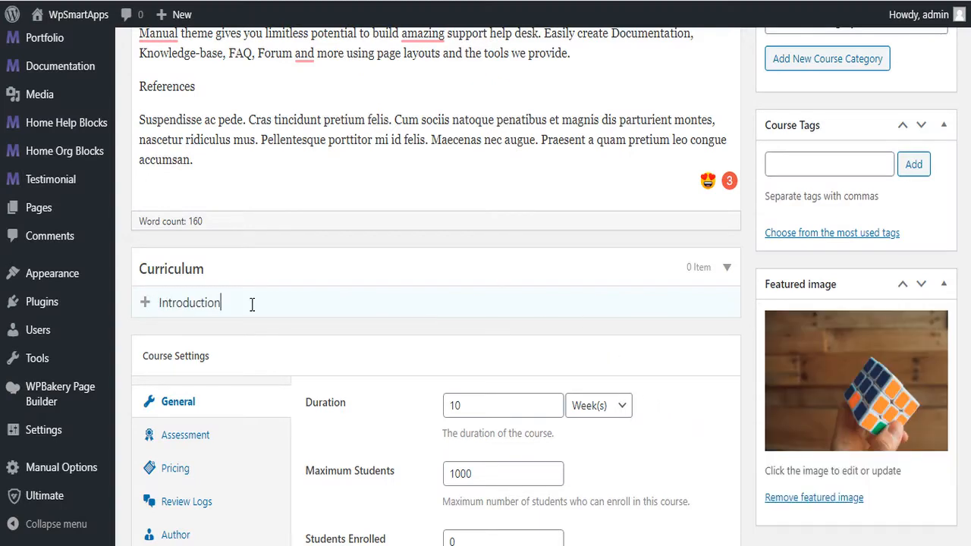
key(Return)
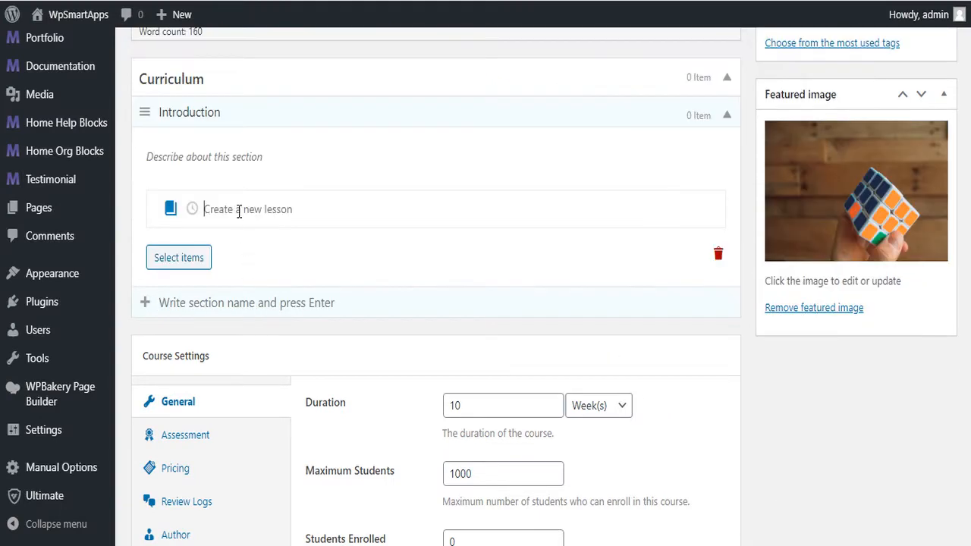
- Add a lesson named Lesson 1 and two quizzes named Quiz 1 and Quiz 2 to the Introduction section
click(239, 210)
text(Lesson 1)
key(Return)
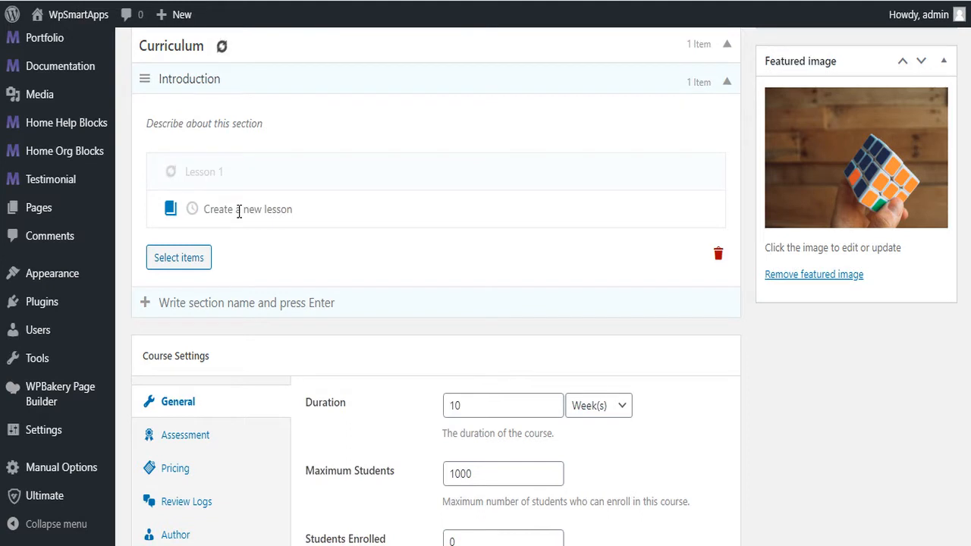
click(192, 209)
text(Quiz 1)
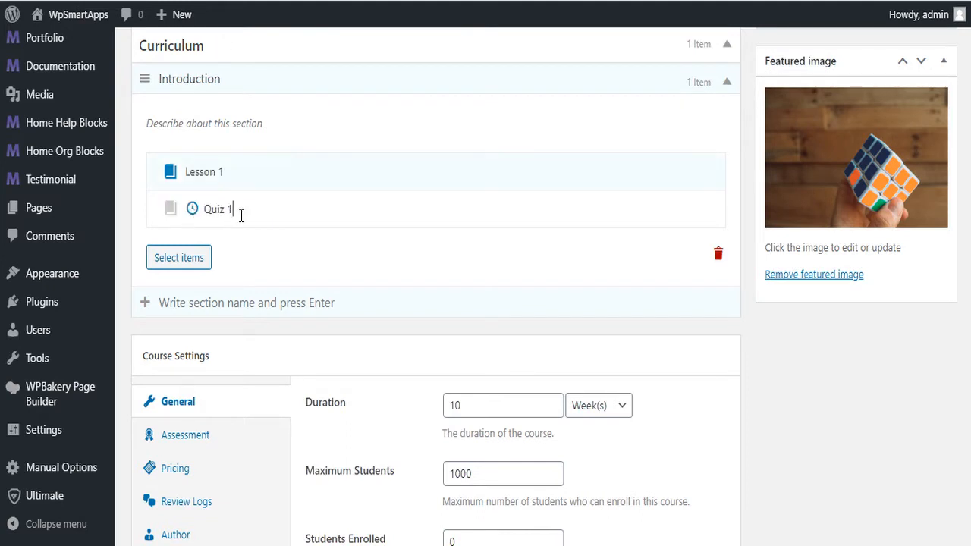
key(Return)
text(Qu)
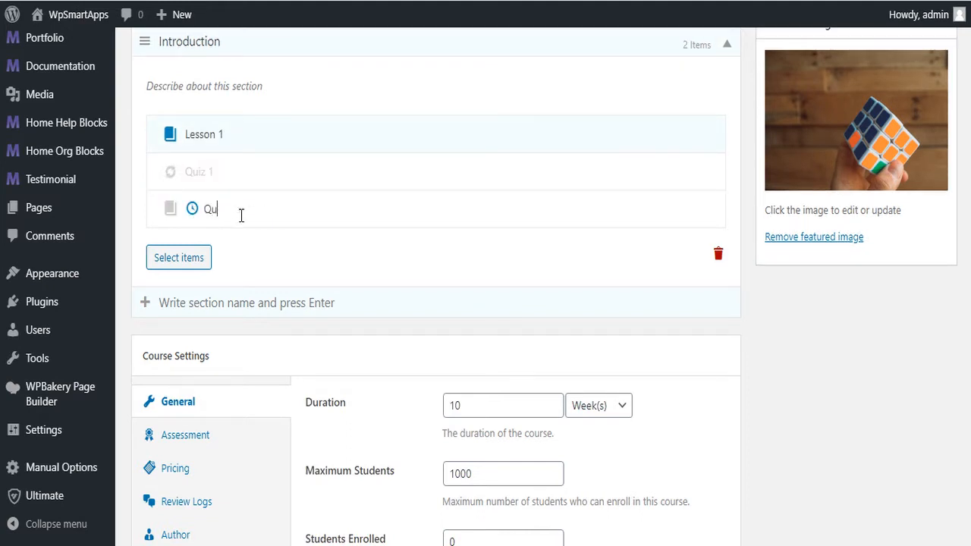
text(iz 2)
key(Return)
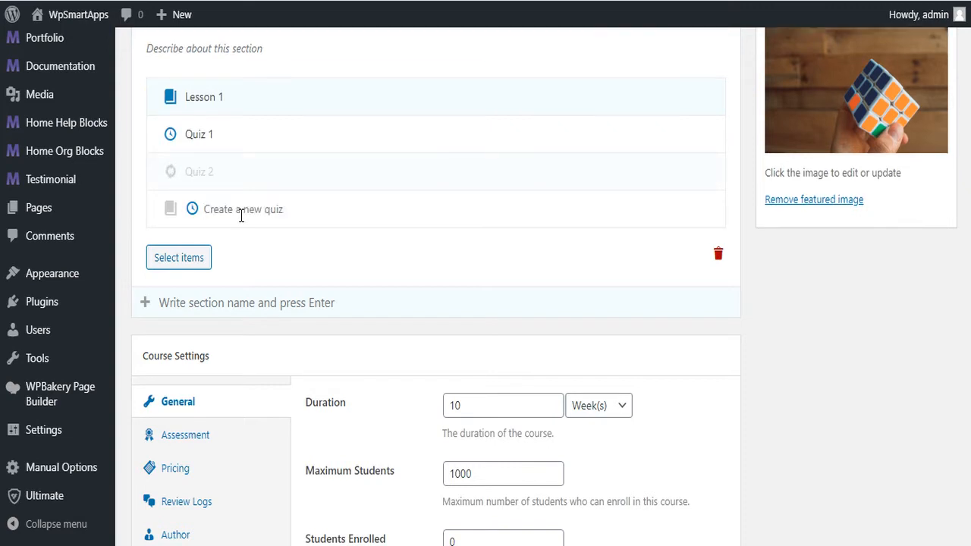
- Add two more lessons named Lesson 2 and Lesson 3 to the Introduction section
click(171, 213)
click(262, 210)
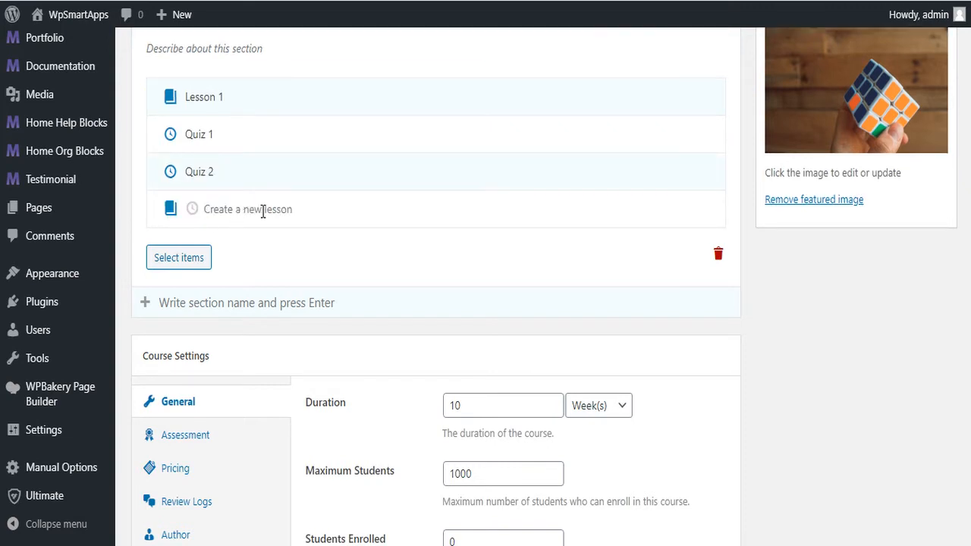
text(Lesson 2)
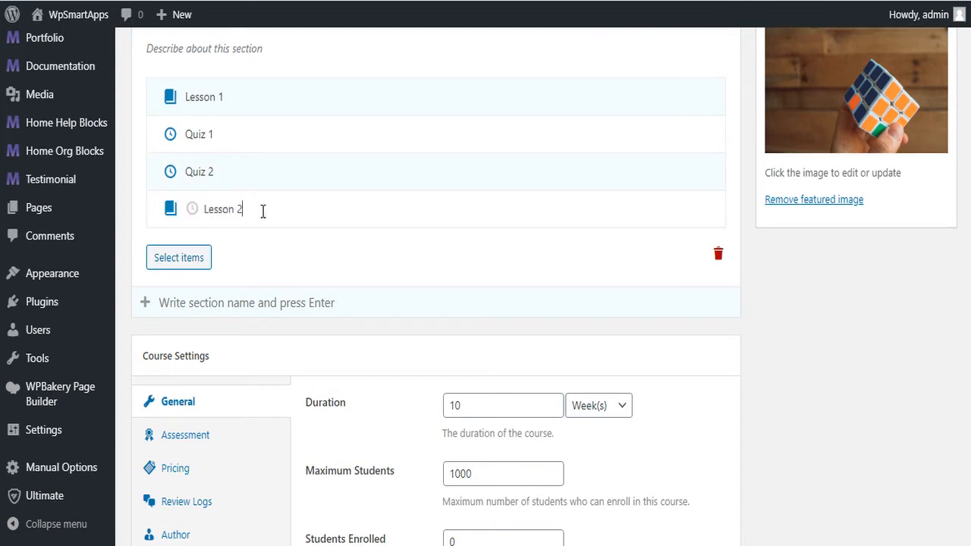
key(Return)
text(Les)
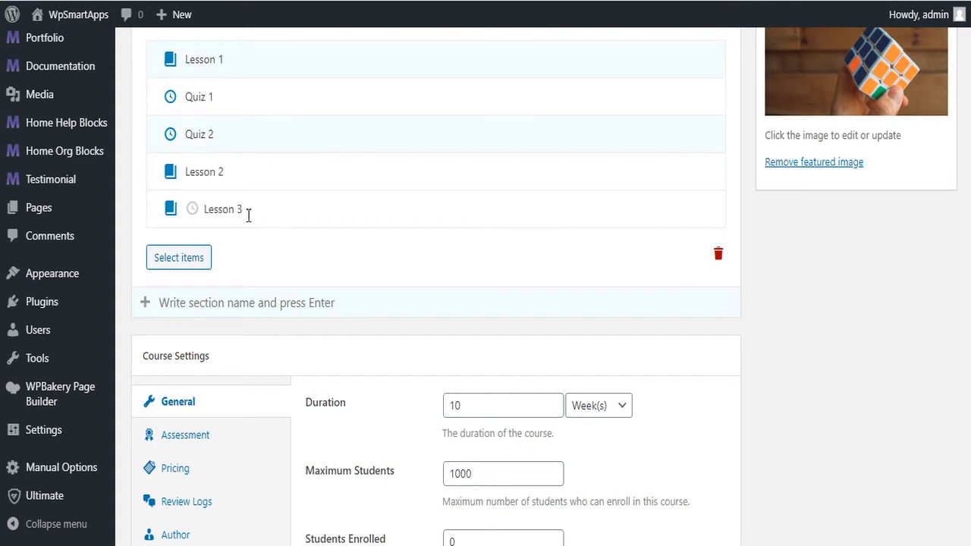
text(son 3)
key(Return)
- Publish the "Problem solving skills : tips & tricks" course
scroll(278, 351, down, 3)
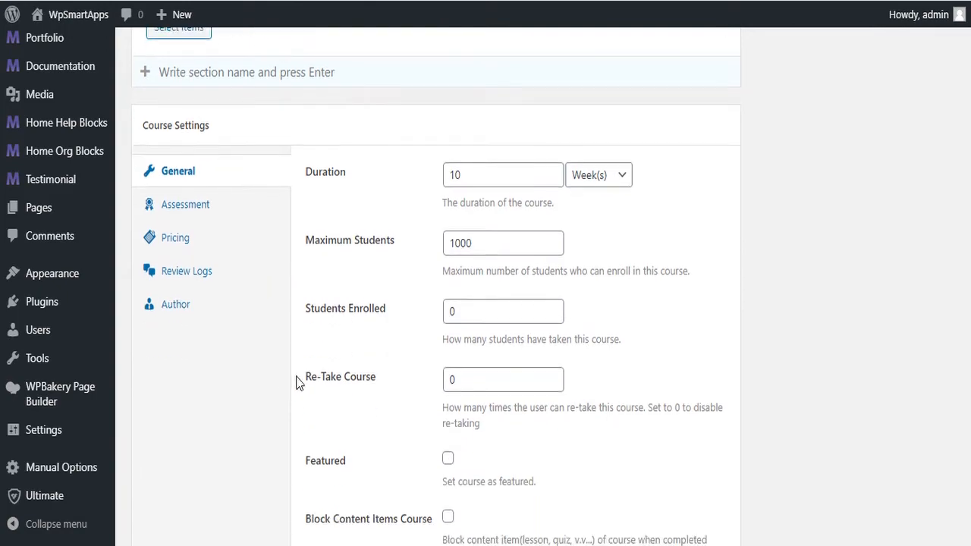
scroll(805, 380, up, 15)
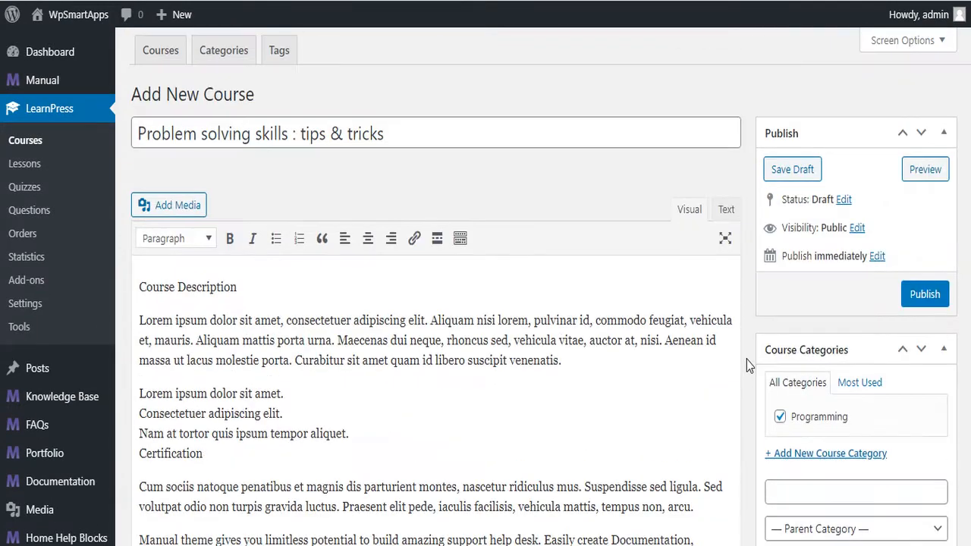
click(925, 297)
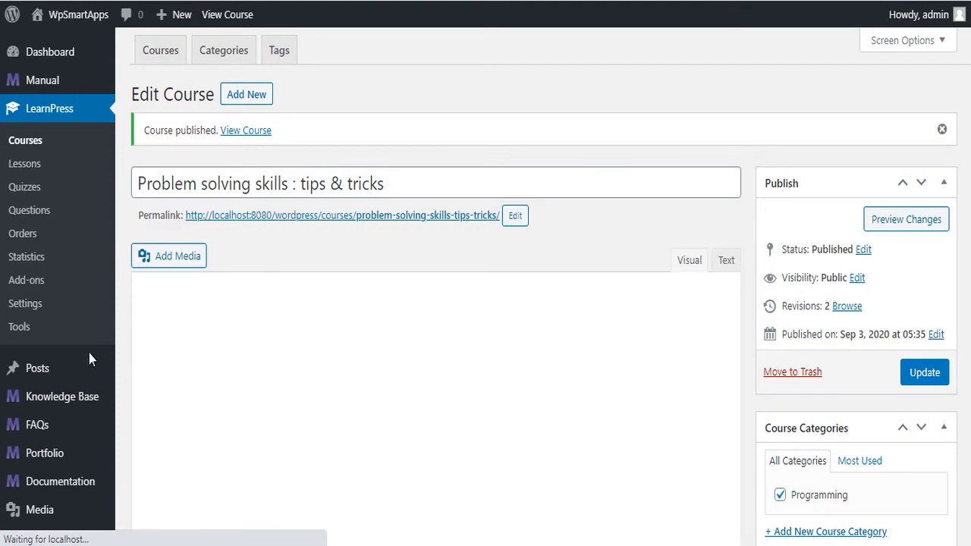
- Create a navigation menu named "header menu" and assign it to the Primary Menu display location
scroll(91, 357, down, 2)
scroll(114, 373, down, 2)
mouse_move(46, 337)
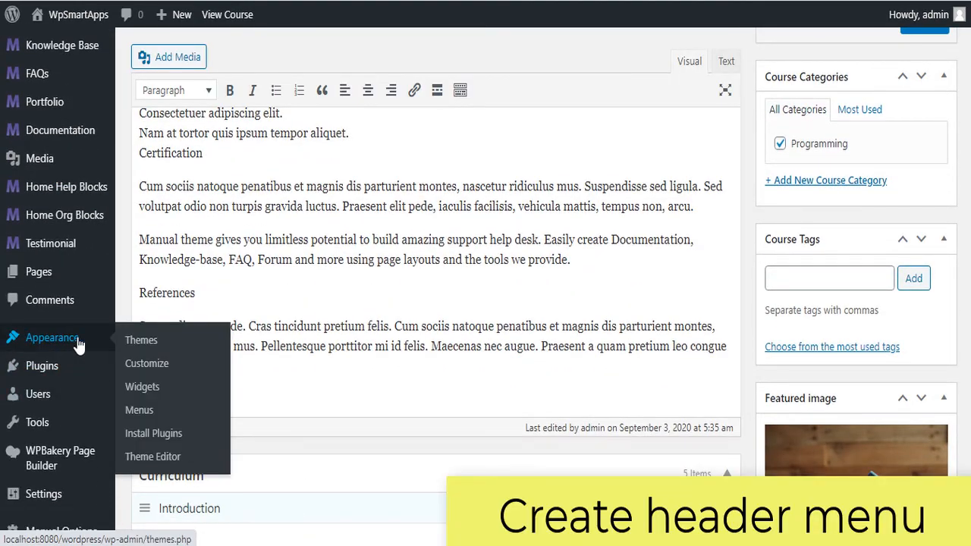
click(144, 411)
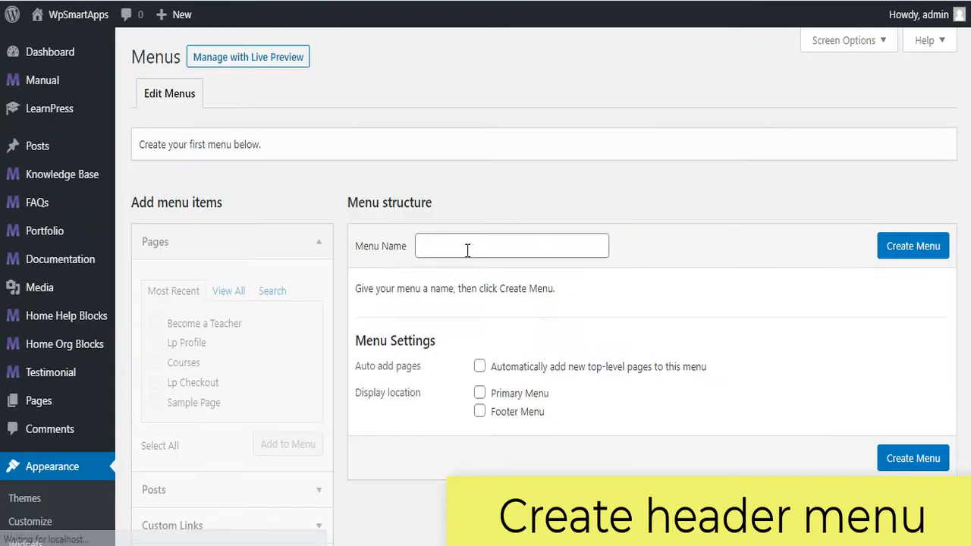
click(465, 248)
click(469, 279)
click(497, 392)
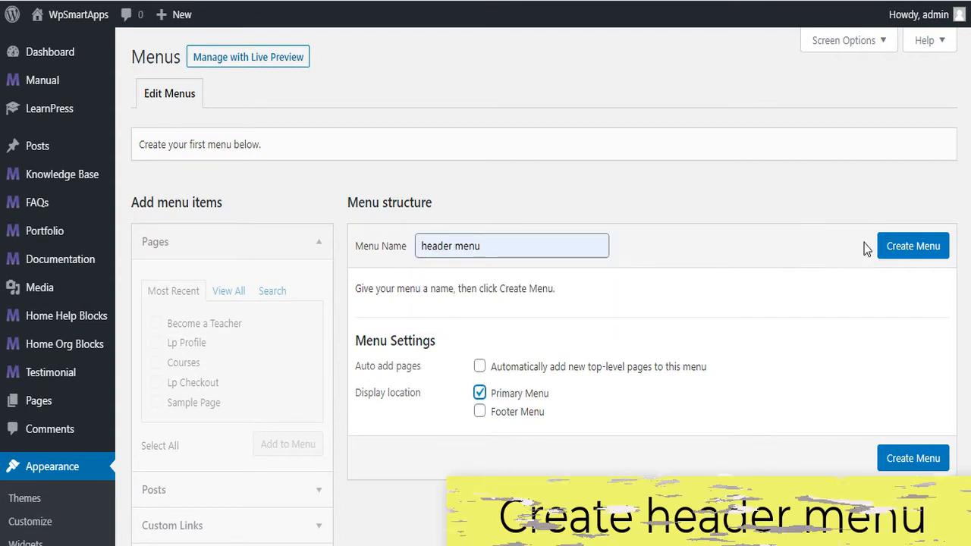
click(905, 246)
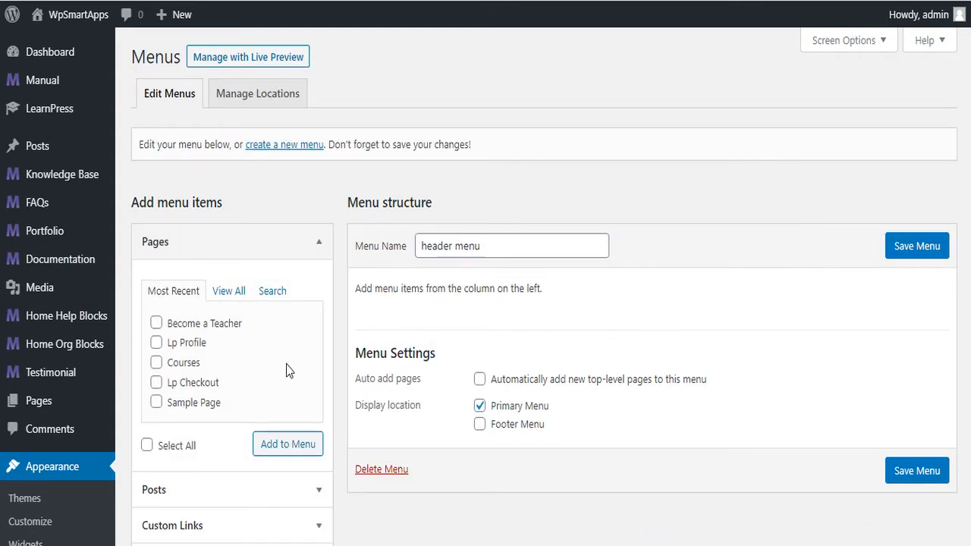
- Add a custom link to the header menu with the URL # and the link text Course
scroll(179, 530, down, 3)
click(213, 362)
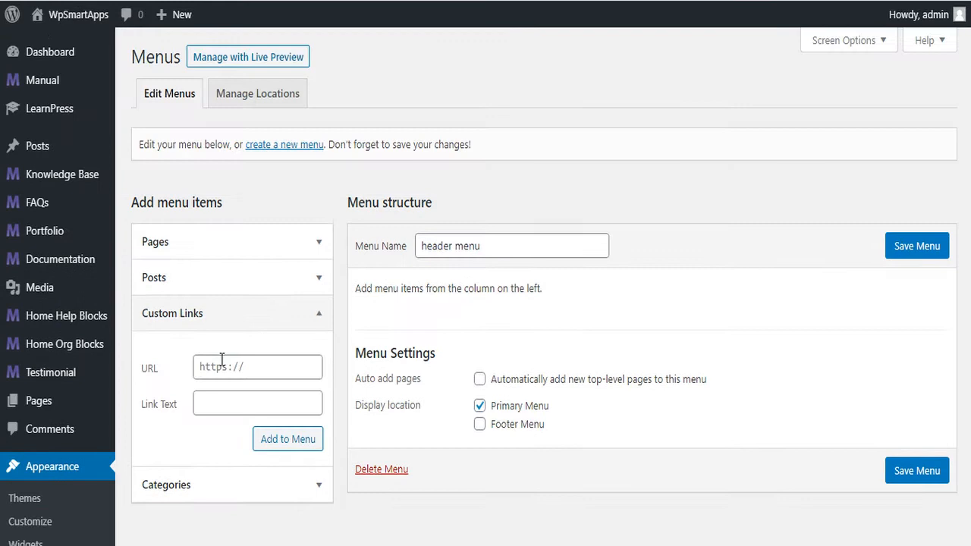
click(274, 369)
click(259, 410)
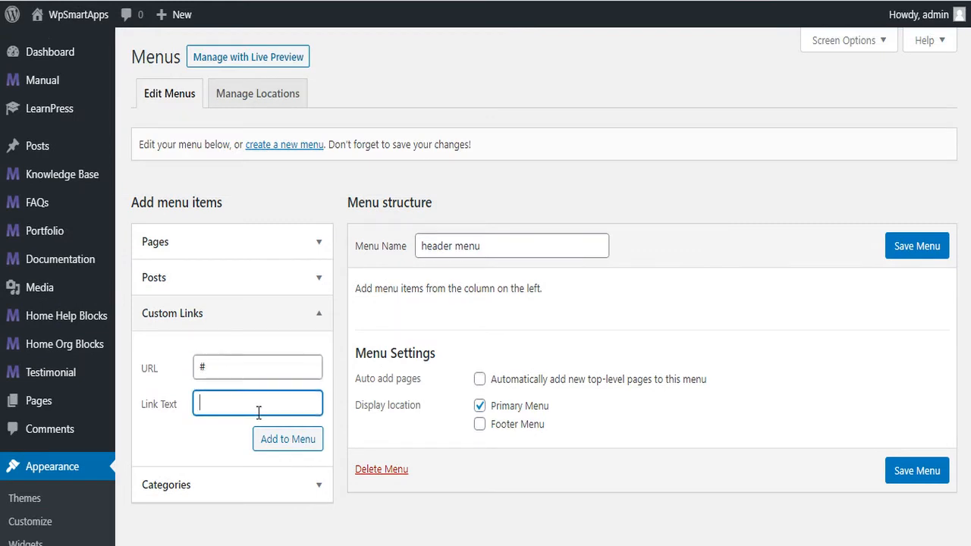
click(273, 441)
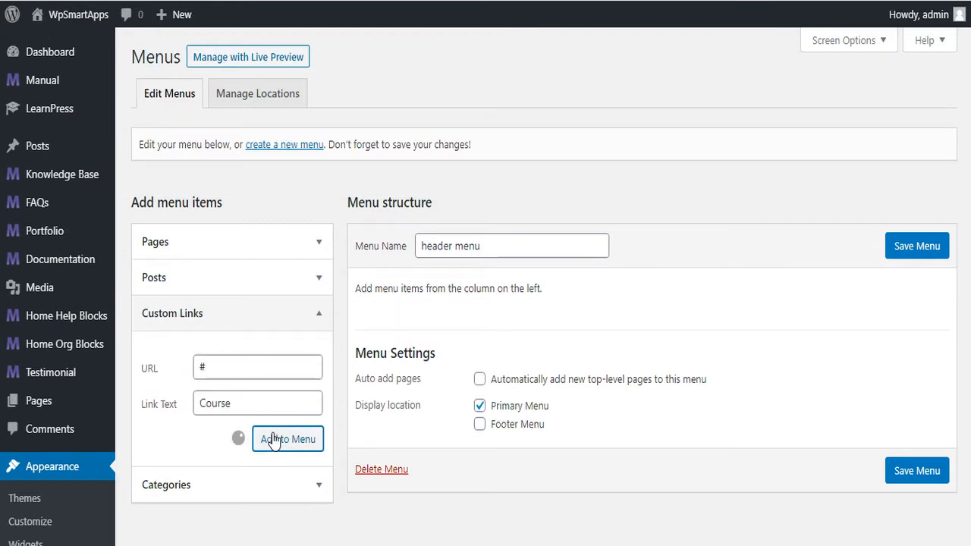
- Add the Become a Teacher, Lp Profile, Courses and Lp Checkout pages to the header menu
click(250, 247)
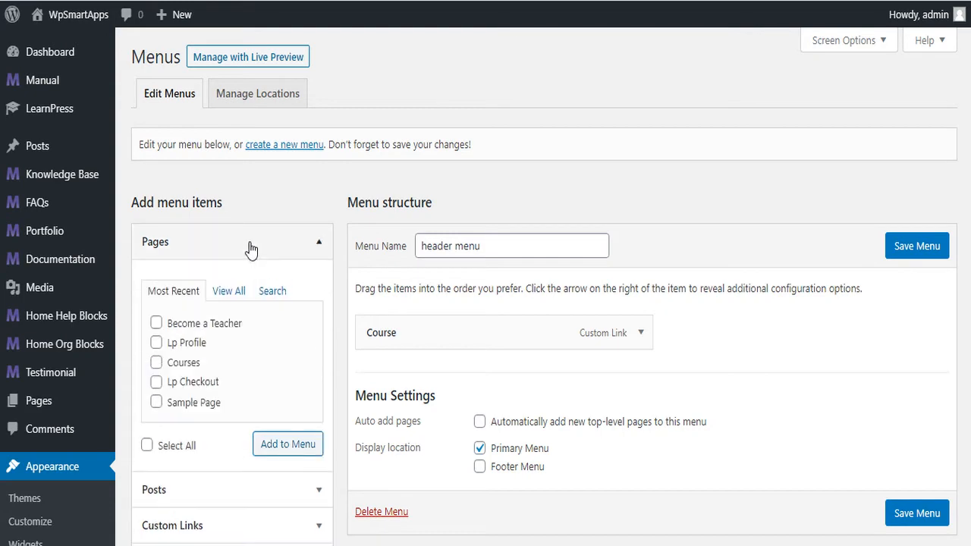
click(174, 363)
click(186, 342)
click(189, 324)
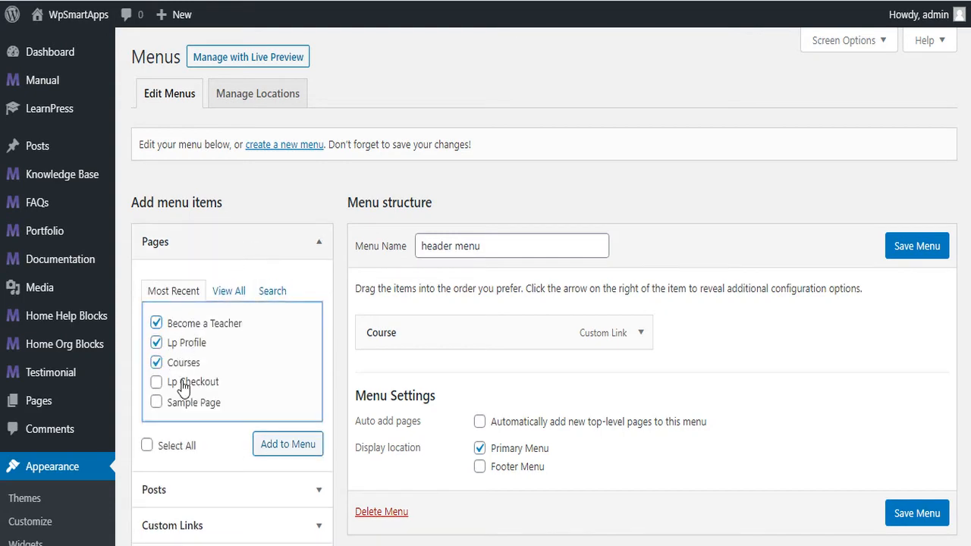
click(182, 387)
click(304, 449)
- Nest Courses, Lp Profile, Become a Teacher and Lp Checkout, in that order, under the Course item and save the menu
scroll(711, 351, down, 2)
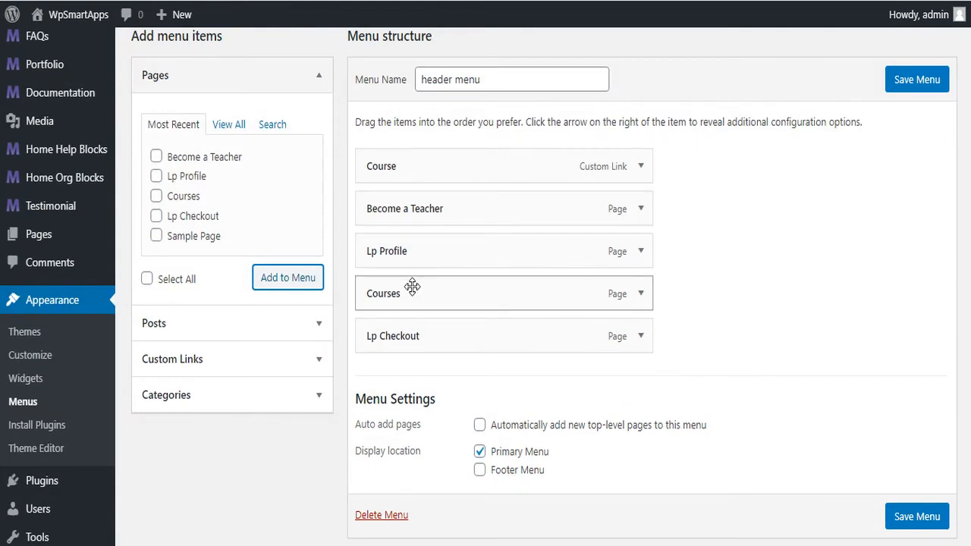
drag(411, 286, 436, 207)
mouse_move(427, 290)
mouse_down()
mouse_move(431, 253)
mouse_move(434, 297)
mouse_up()
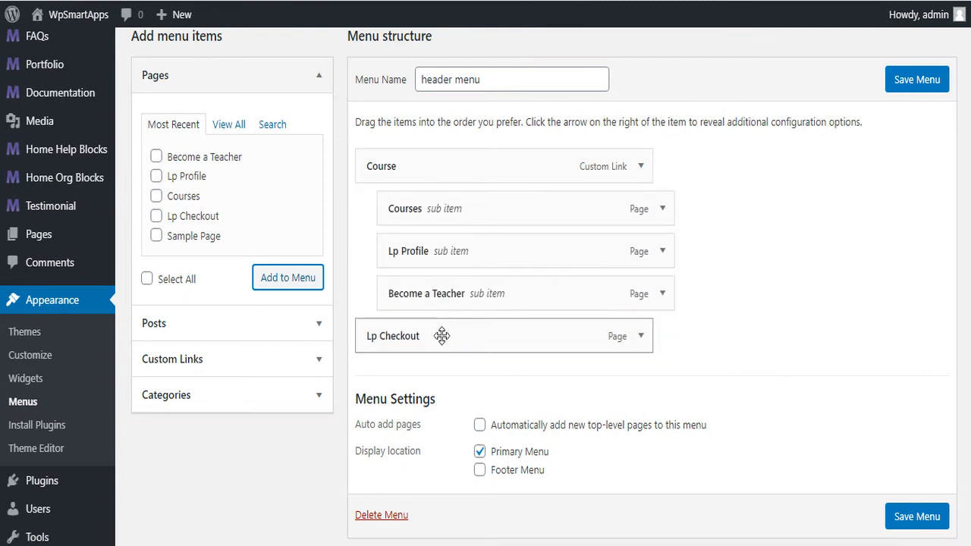
drag(442, 336, 483, 341)
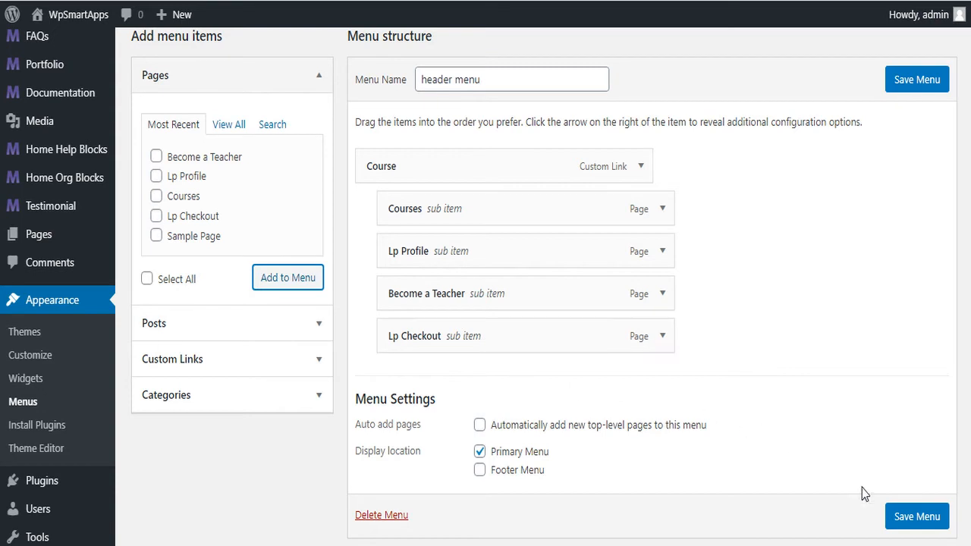
click(903, 515)
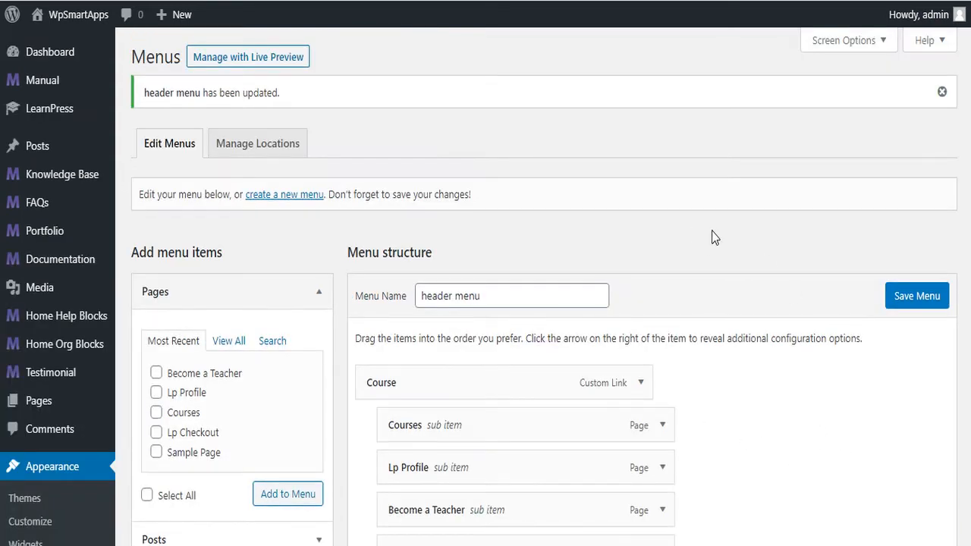
- Visit the live site and open the "Problem solving skills : tips & tricks" course from its Courses page
mouse_move(75, 14)
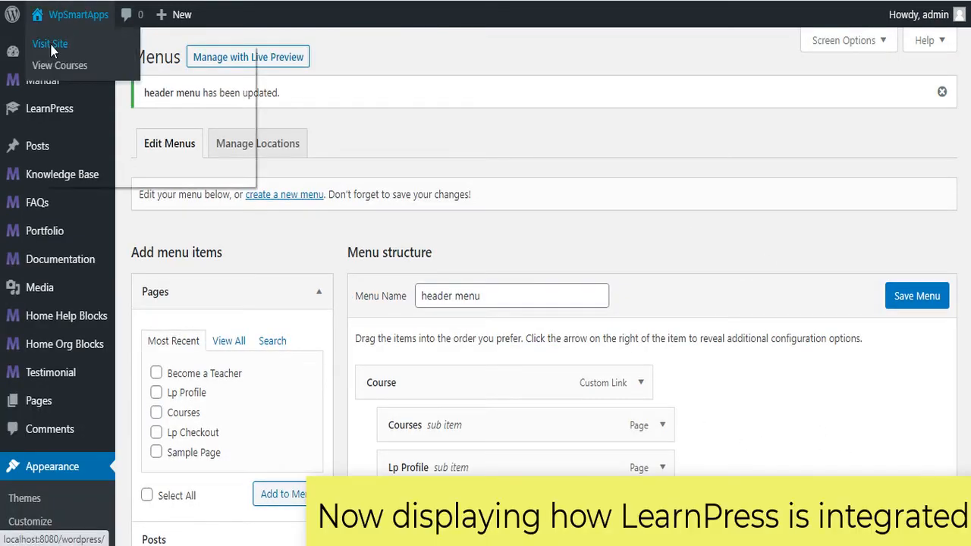
click(82, 53)
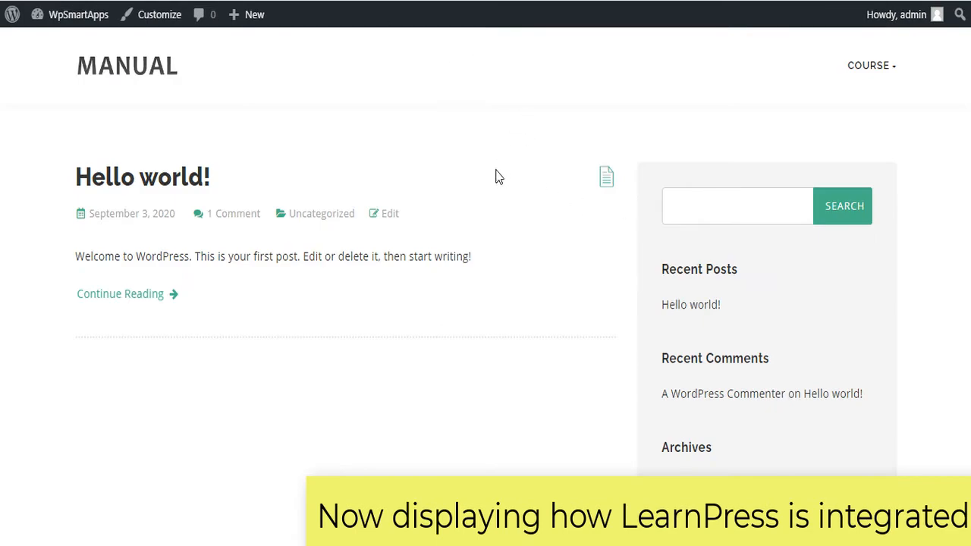
mouse_move(862, 76)
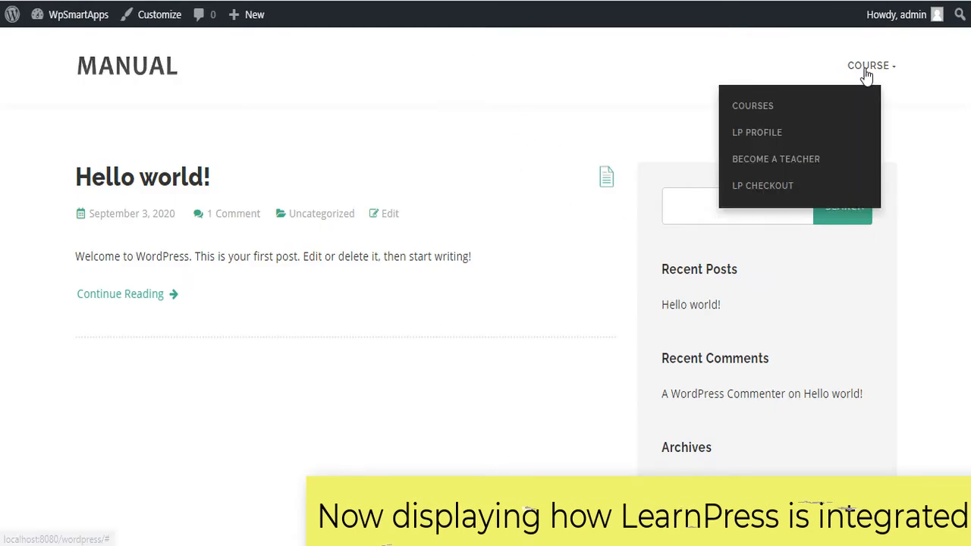
click(756, 105)
scroll(568, 356, down, 4)
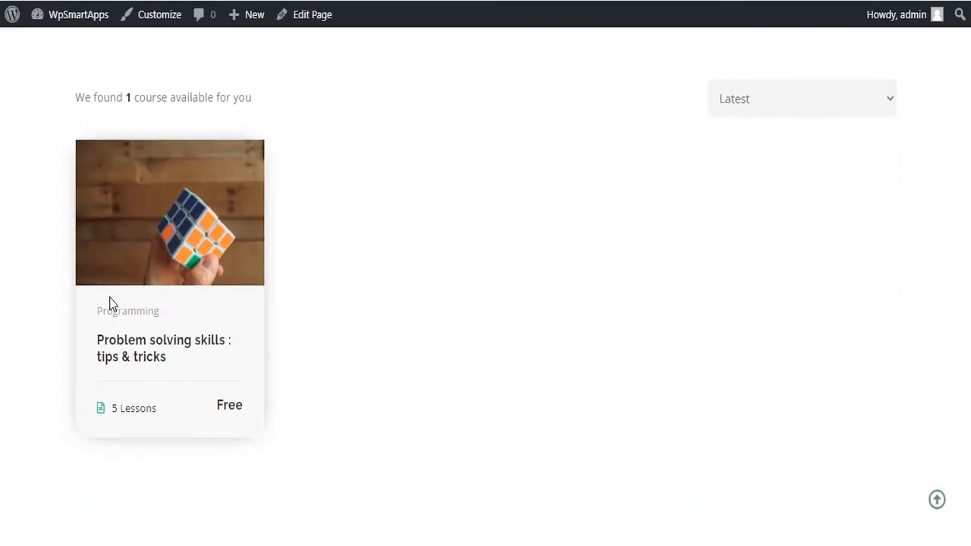
click(142, 349)
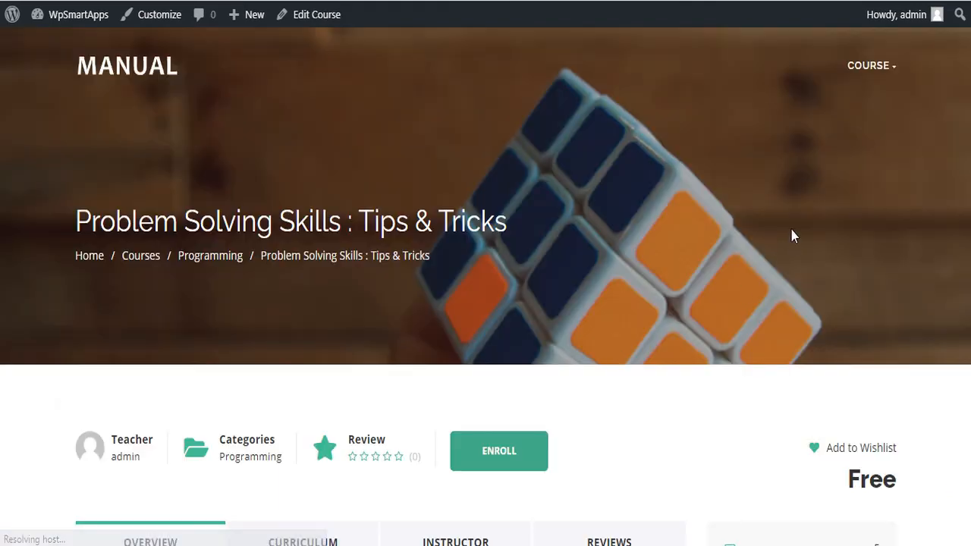
- Examine the course page's overview, curriculum, instructor and reviews sections
scroll(69, 352, down, 9)
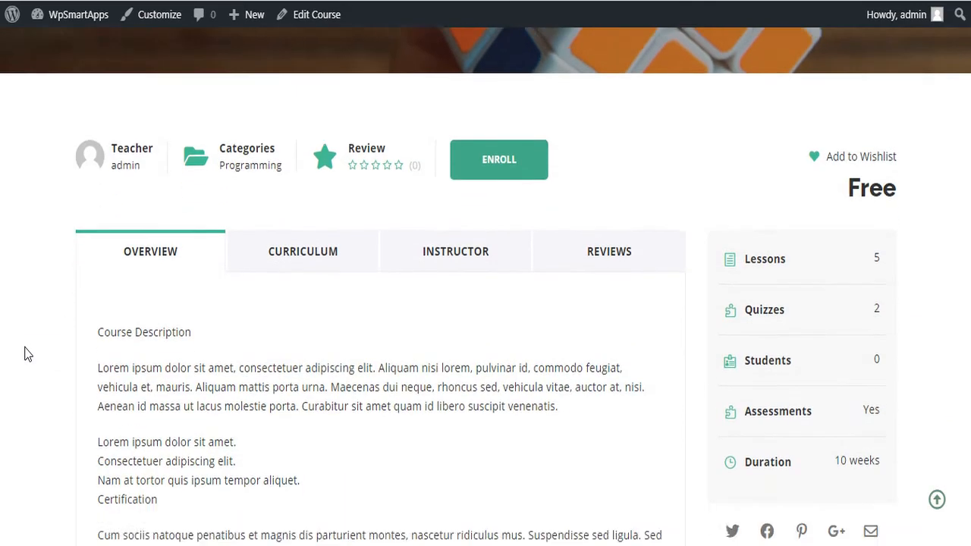
scroll(25, 353, up, 7)
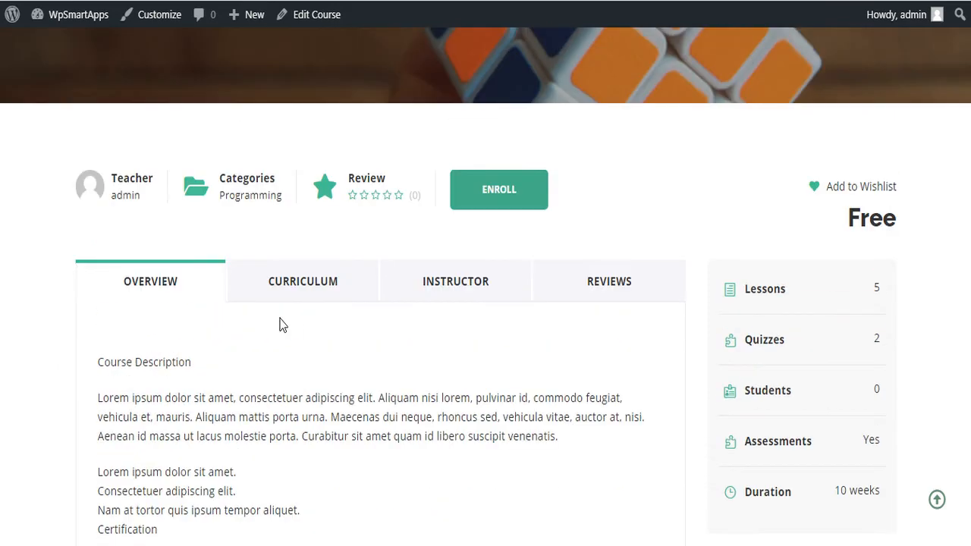
click(332, 302)
scroll(535, 388, down, 2)
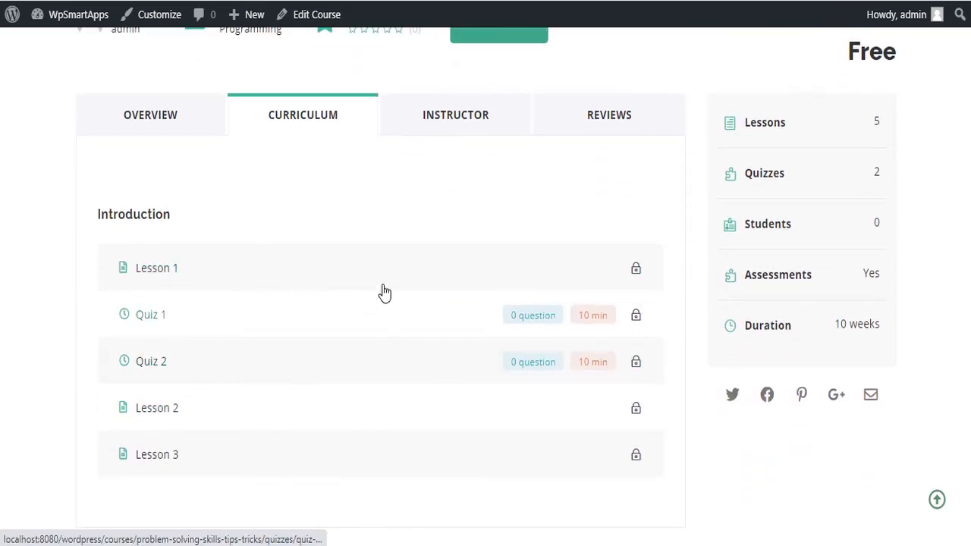
click(456, 120)
click(609, 121)
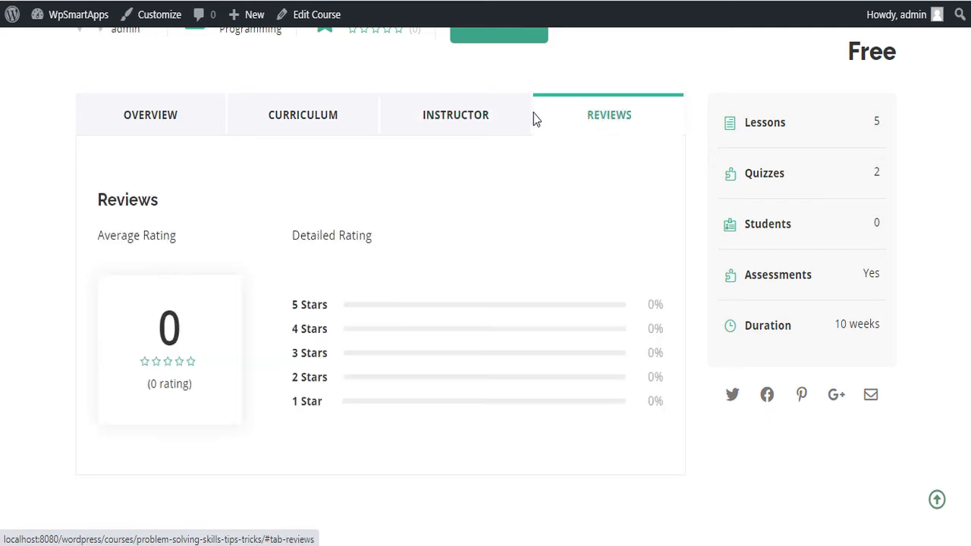
click(336, 119)
scroll(461, 269, up, 2)
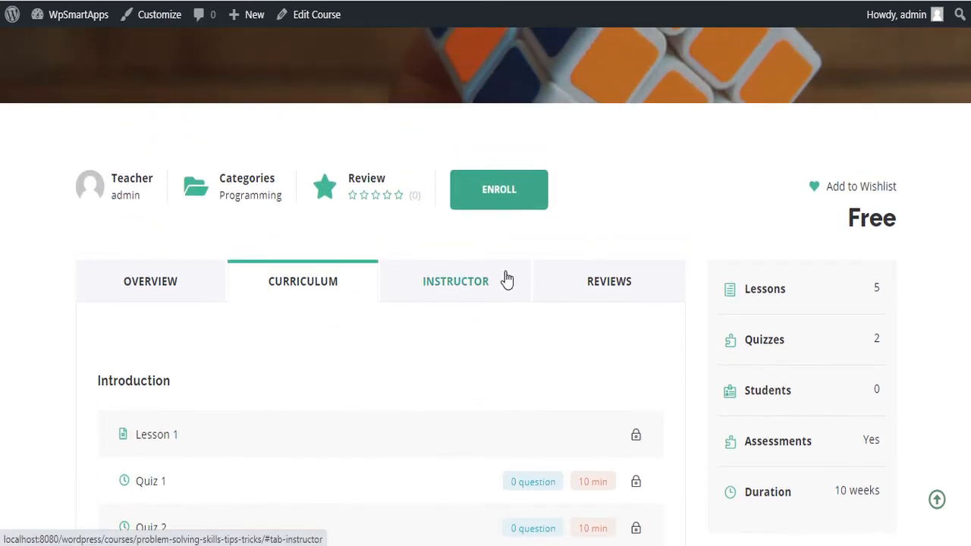
- Enroll in the "Problem solving skills : tips & tricks" course
click(511, 194)
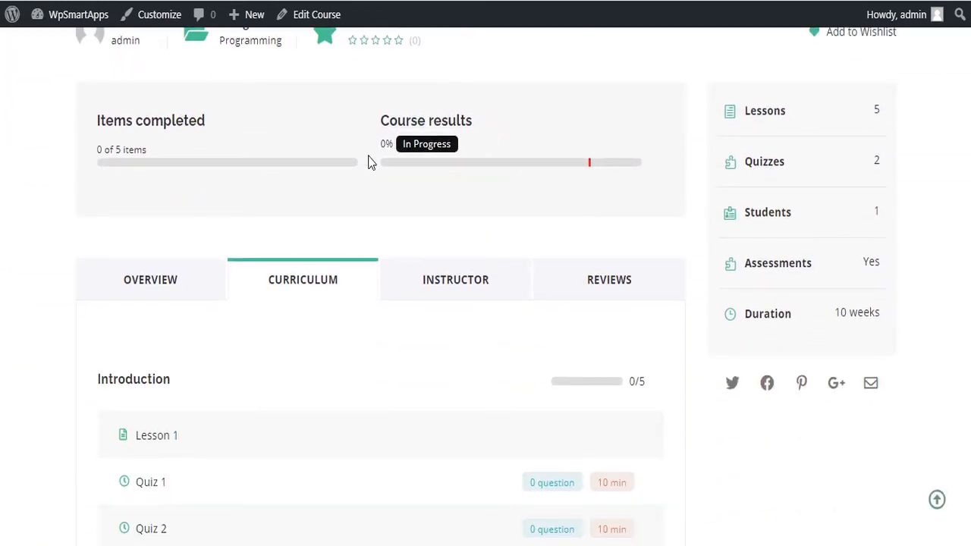
scroll(485, 163, down, 1)
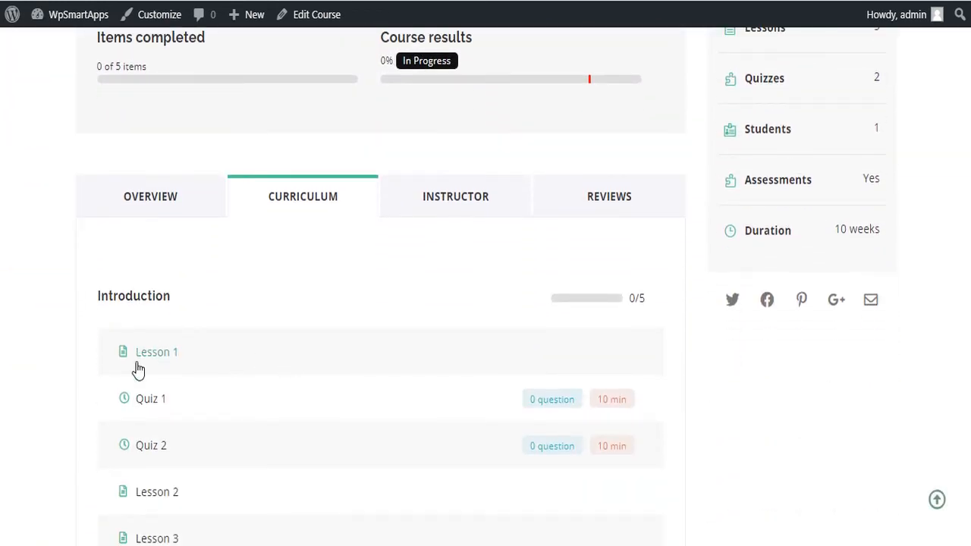
- Look through the enrolled course's progress figures and its curriculum, instructor, reviews and overview sections
scroll(282, 405, down, 1)
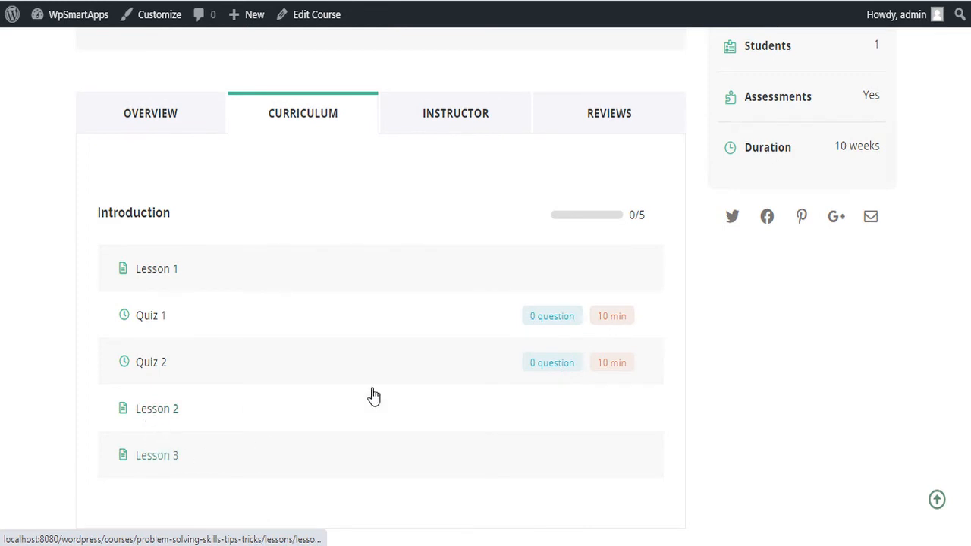
scroll(591, 263, up, 2)
click(414, 291)
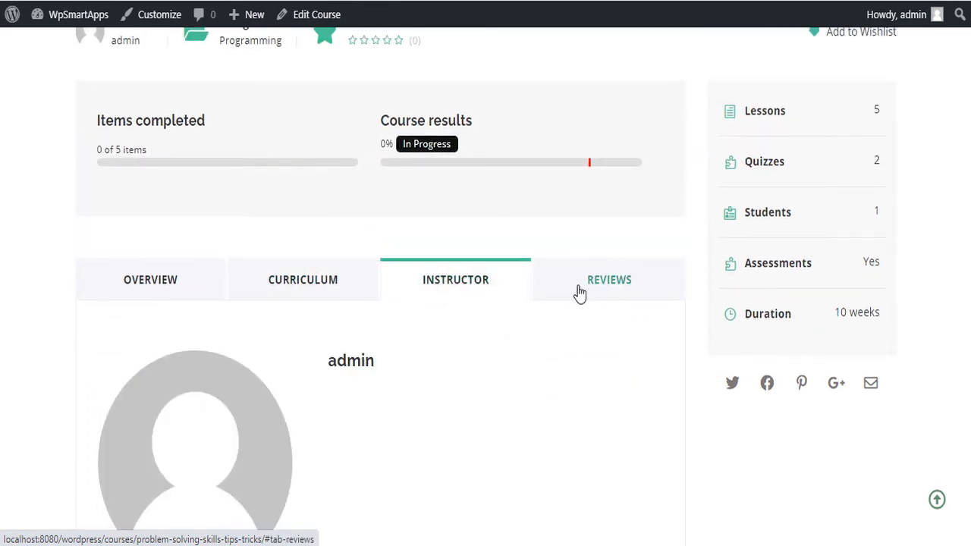
click(579, 293)
click(170, 280)
scroll(512, 311, up, 1)
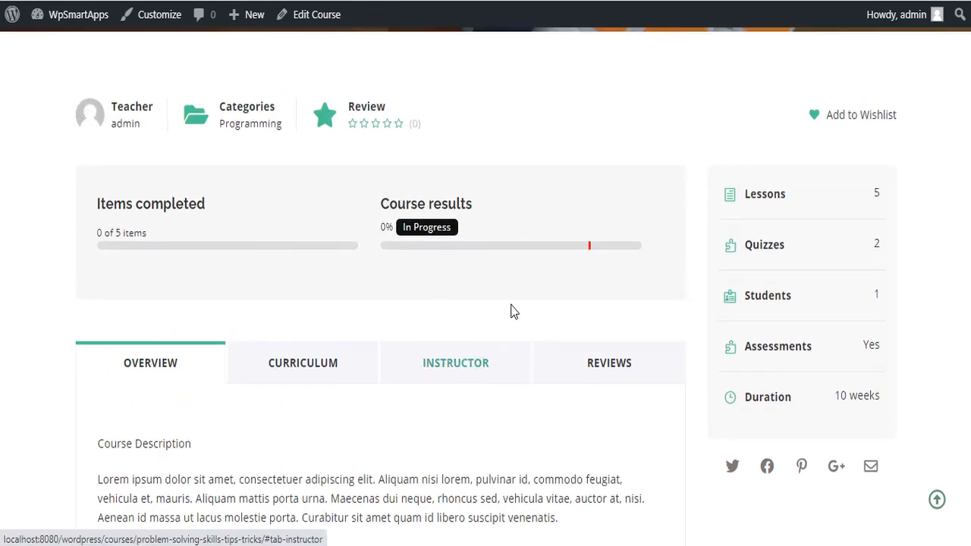
scroll(513, 311, up, 4)
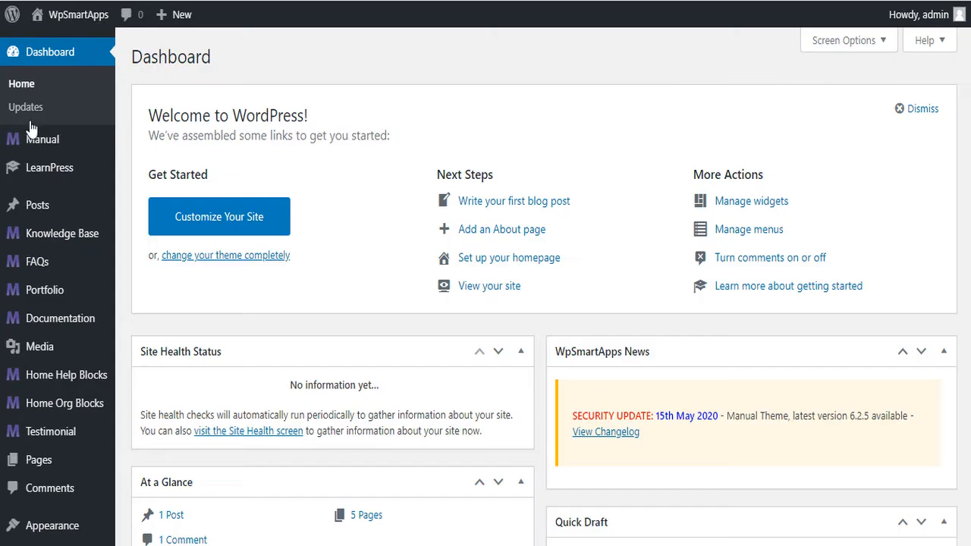
- Import the (LMS) Education demo of the Manual theme and confirm the import
mouse_move(39, 141)
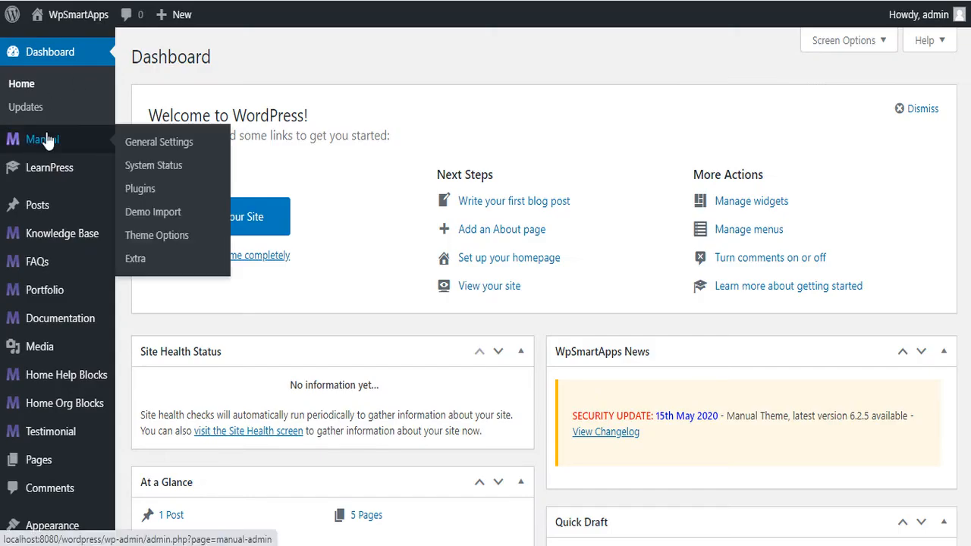
click(162, 218)
scroll(483, 318, down, 8)
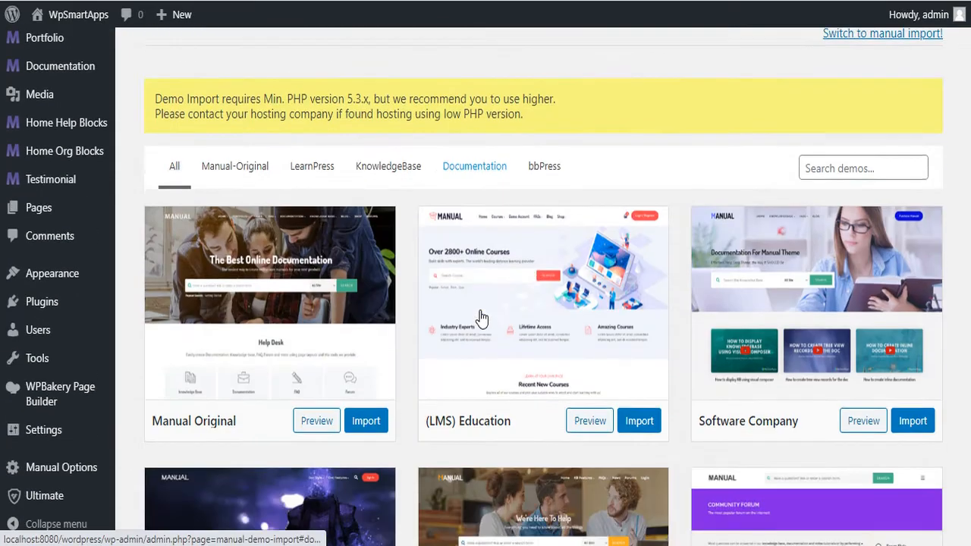
scroll(481, 317, down, 1)
click(634, 383)
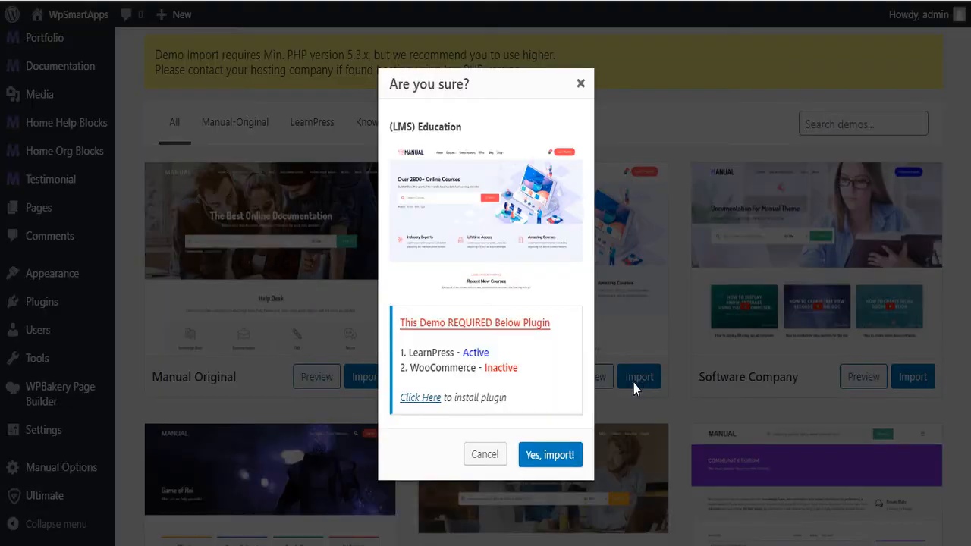
click(544, 456)
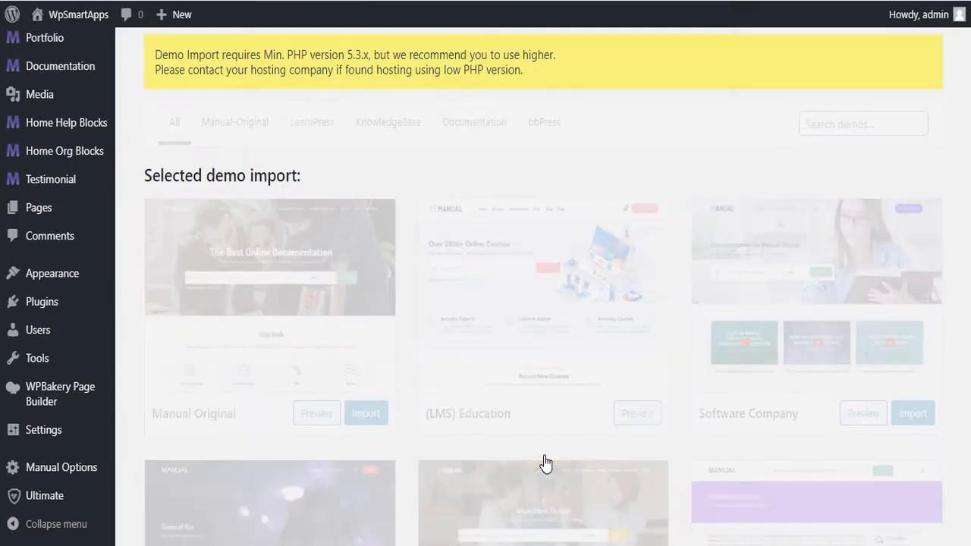
- Set the LearnPress logout redirect to the Lp Profile page and save the general settings
scroll(54, 196, up, 3)
mouse_move(55, 196)
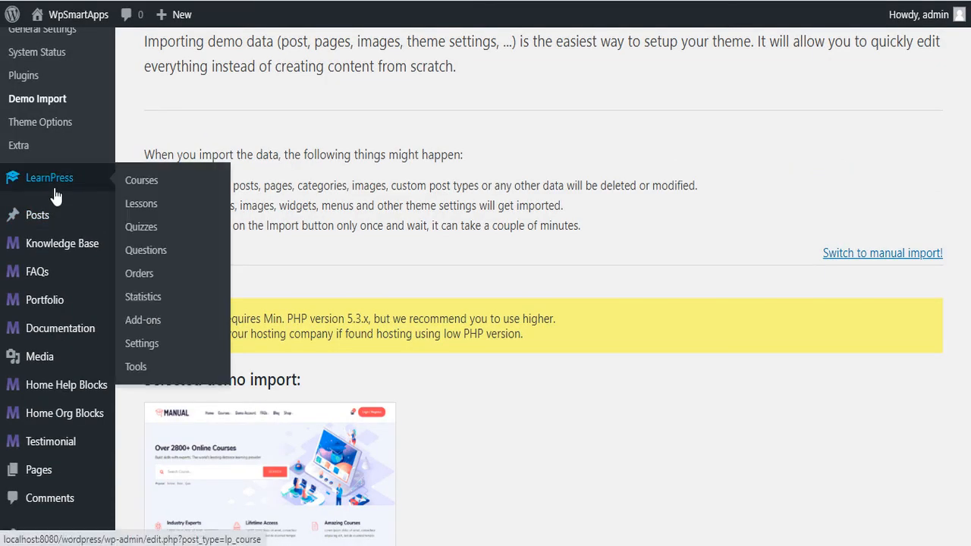
click(143, 343)
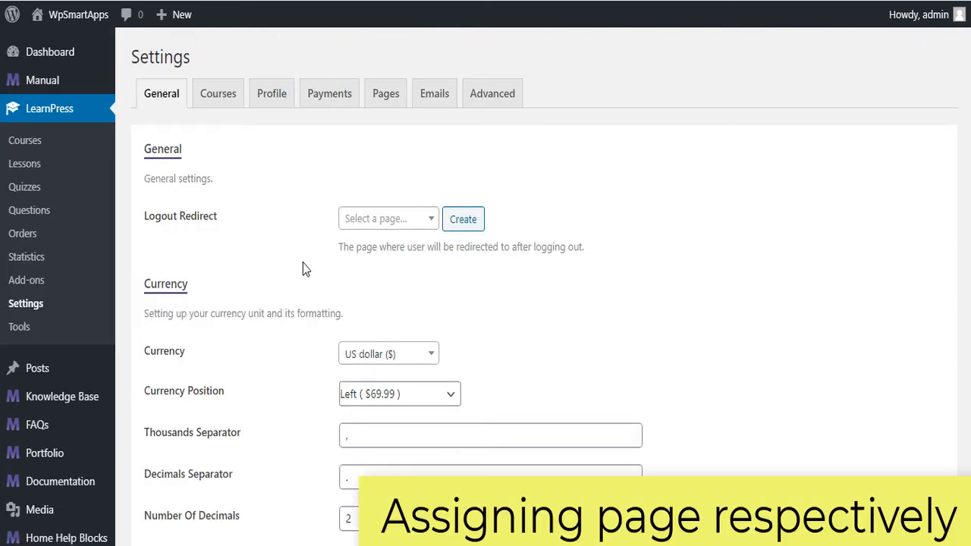
click(388, 218)
text(pr)
click(374, 282)
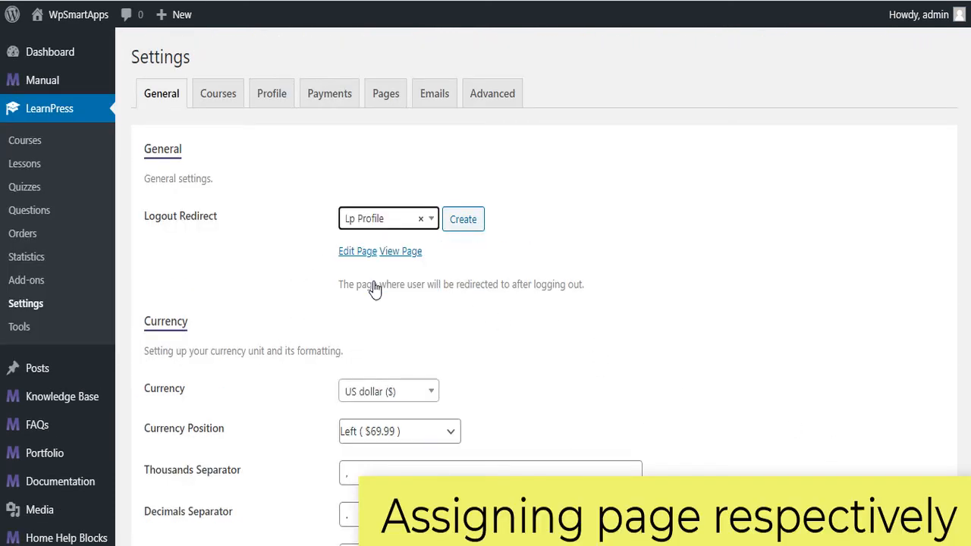
scroll(250, 336, down, 4)
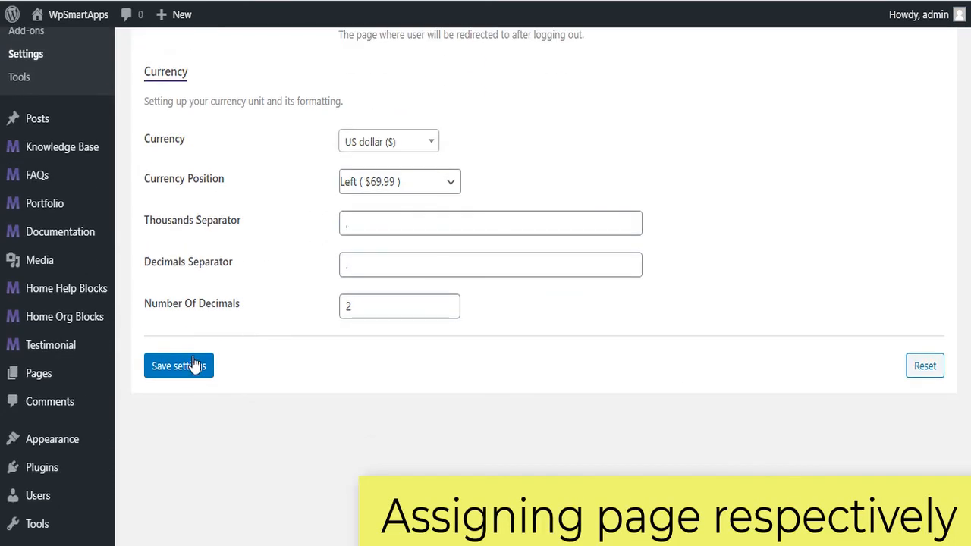
click(191, 366)
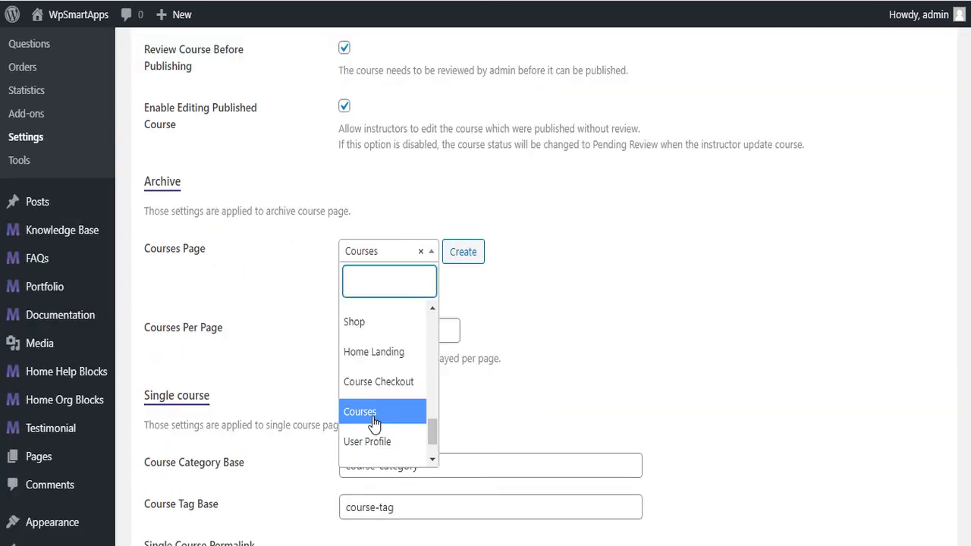
- Assign Courses as the archive courses page in LearnPress and check which page is assigned as the profile page
scroll(369, 415, up, 8)
click(360, 408)
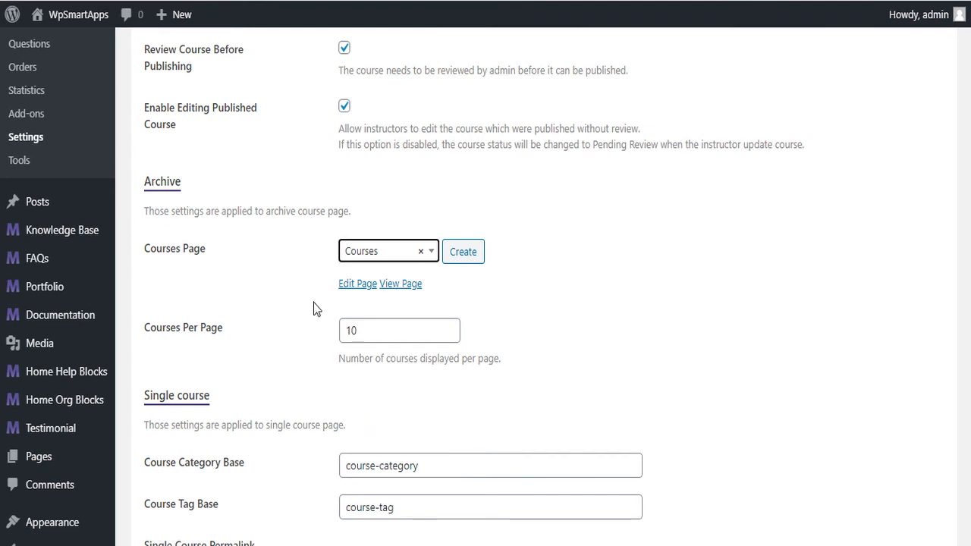
scroll(318, 306, up, 5)
click(269, 94)
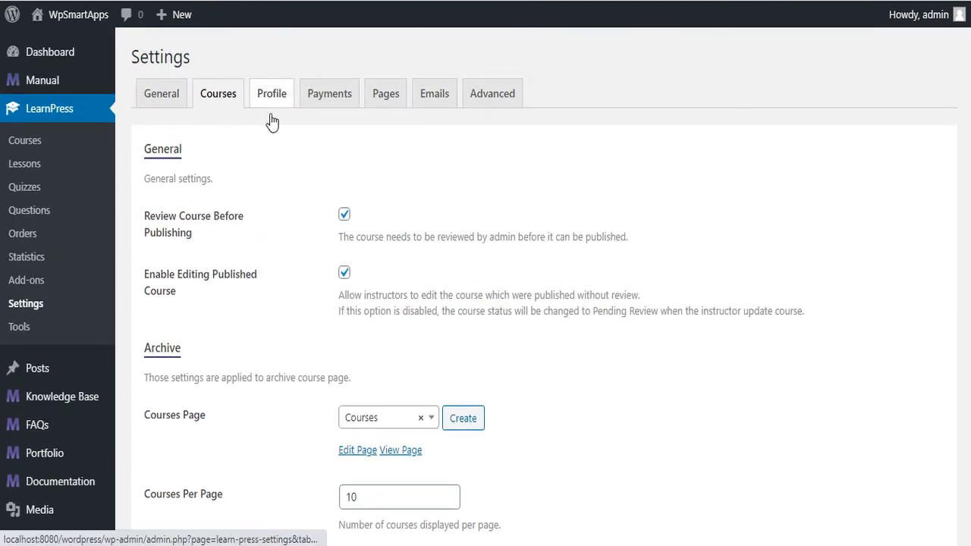
click(409, 221)
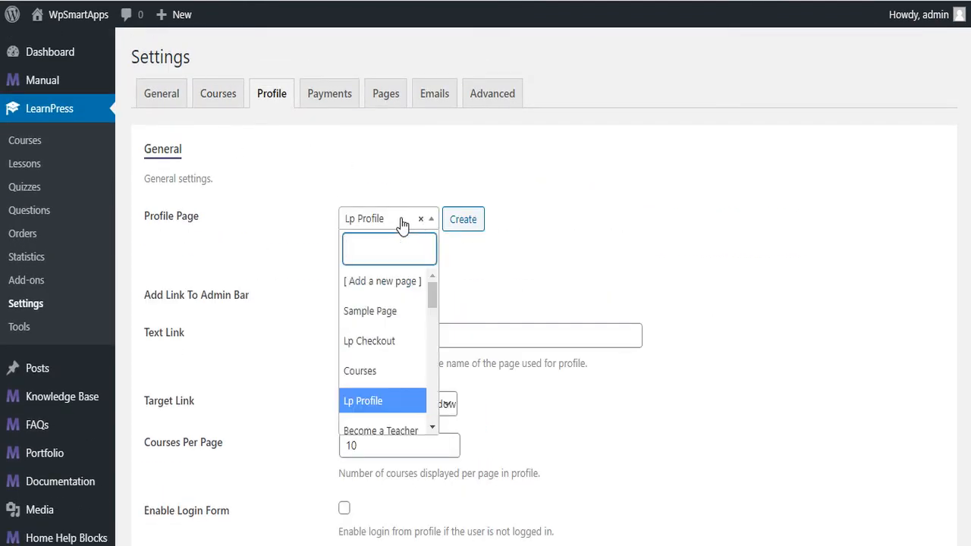
- Enable PayPal payments in LearnPress, fill in the PayPal account e-mail and save the settings
click(325, 99)
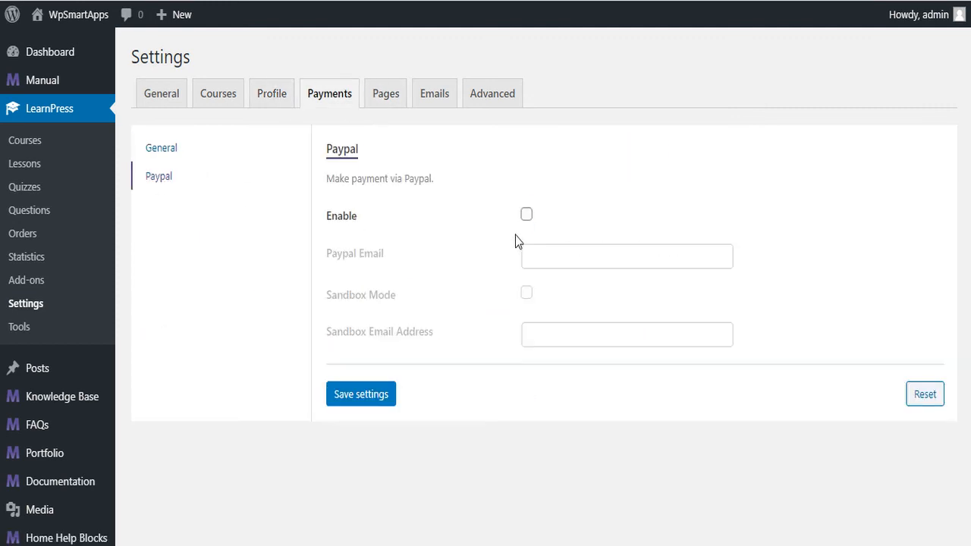
click(527, 216)
click(554, 251)
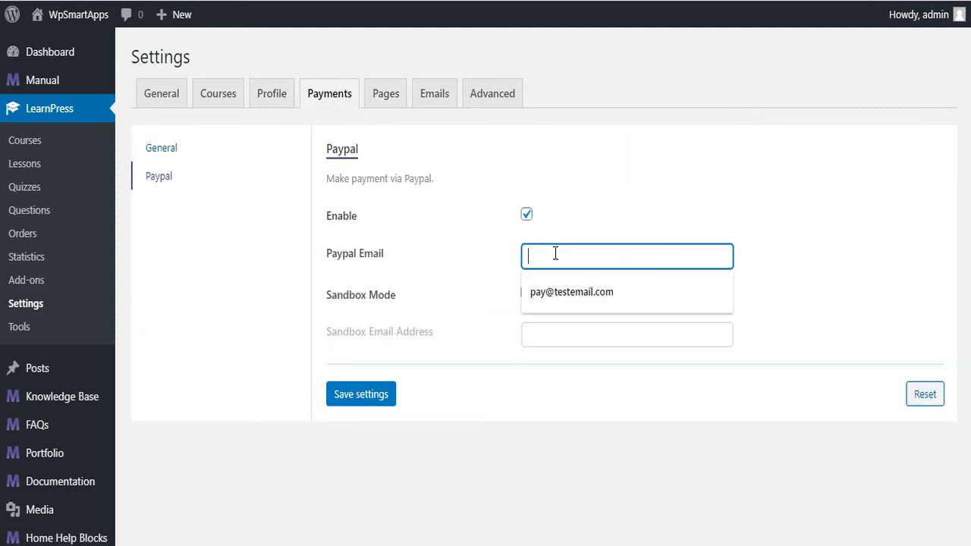
click(568, 313)
click(386, 395)
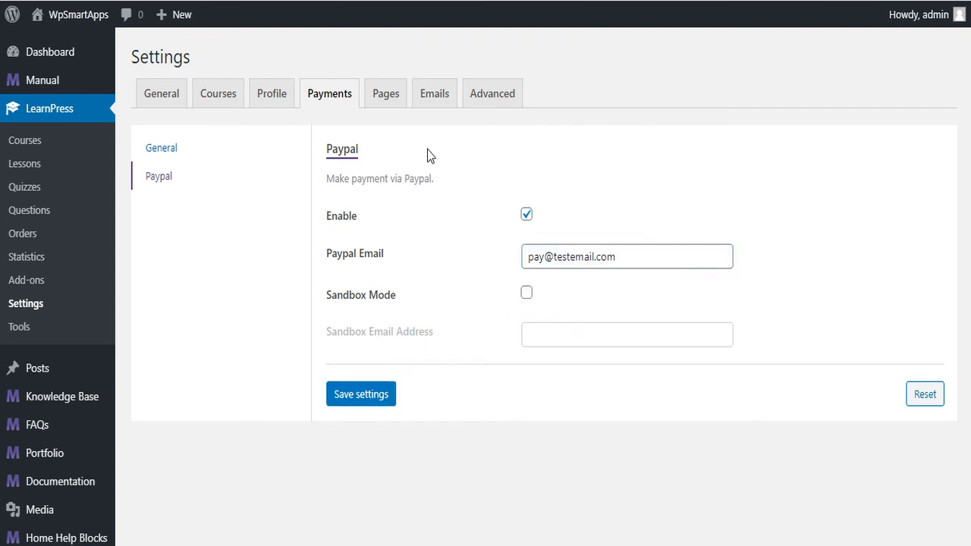
- Look over the LearnPress page, email and advanced settings
click(380, 105)
click(416, 107)
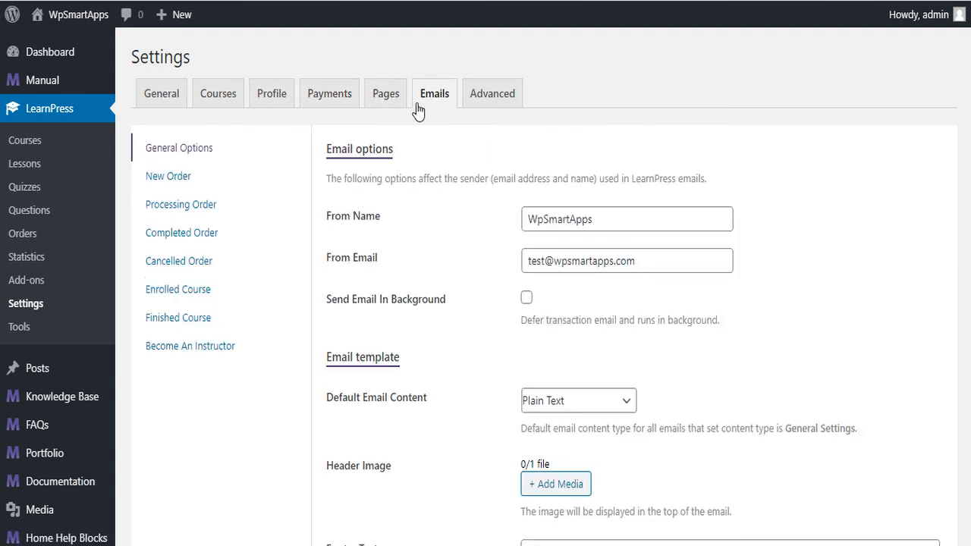
click(481, 97)
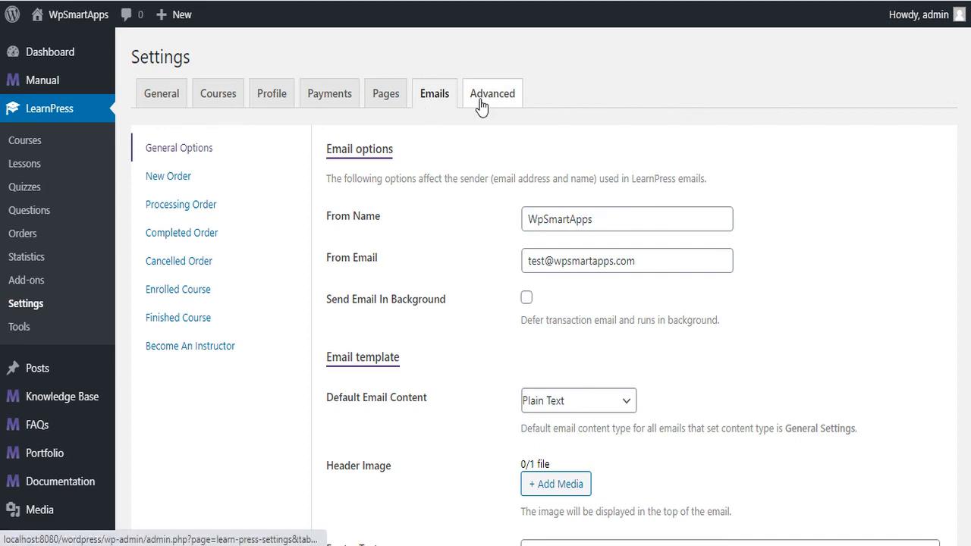
- Open the live site in a new browser tab and look through the courses listed on its Courses page
mouse_move(72, 14)
right_click(60, 42)
click(85, 52)
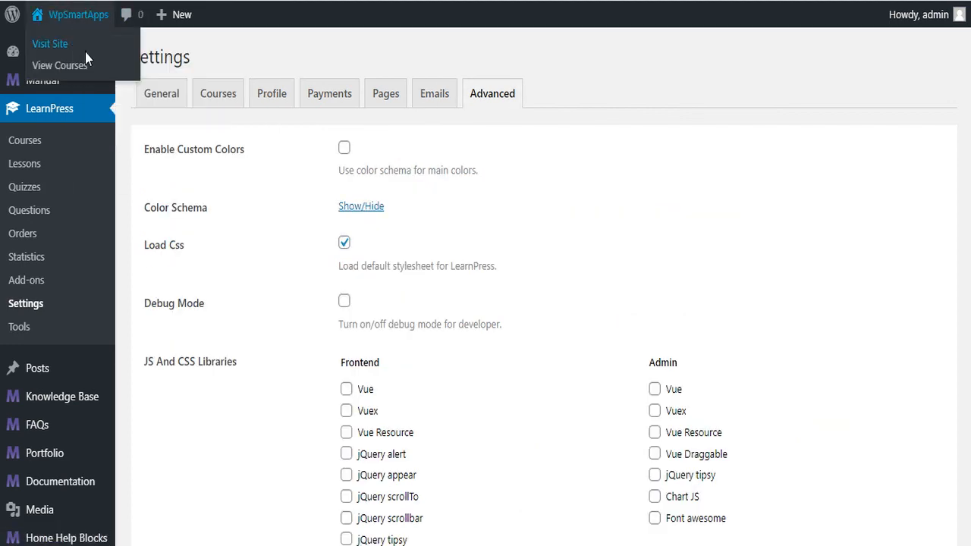
key(ctrl+Tab)
mouse_move(260, 72)
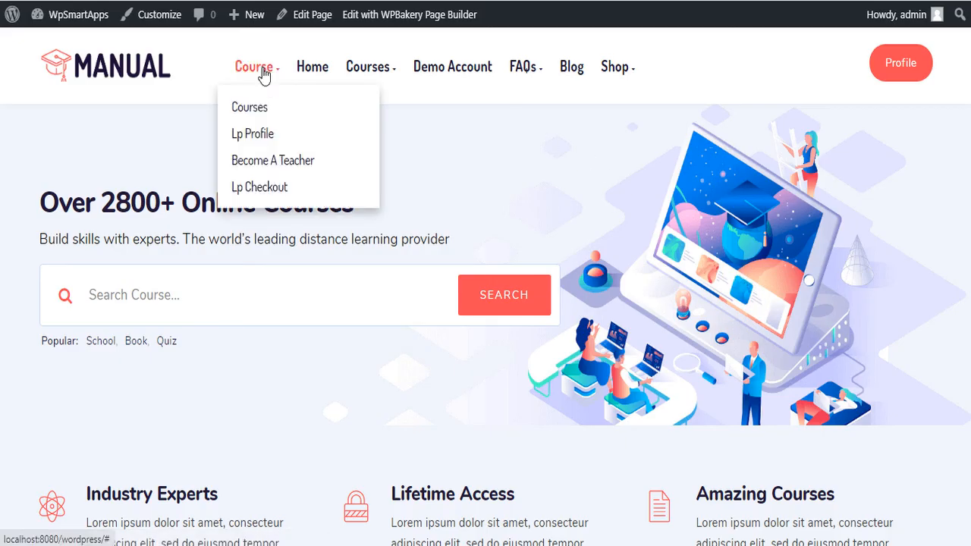
click(255, 116)
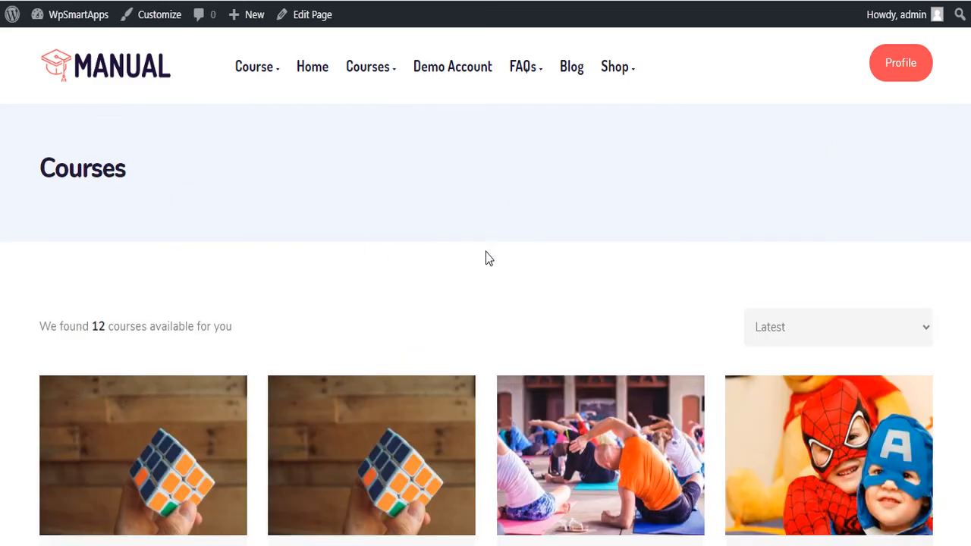
scroll(486, 258, down, 5)
scroll(486, 259, down, 7)
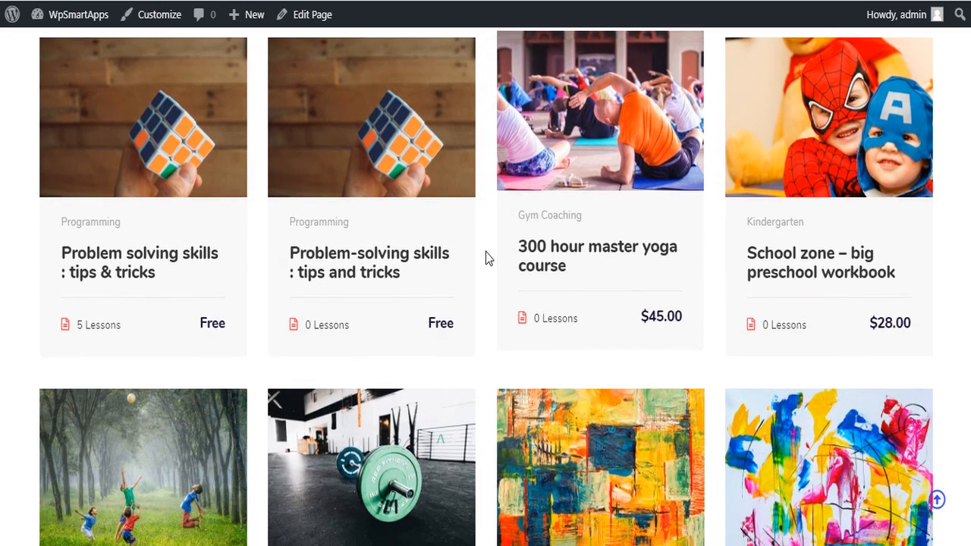
scroll(486, 259, up, 4)
scroll(487, 258, up, 8)
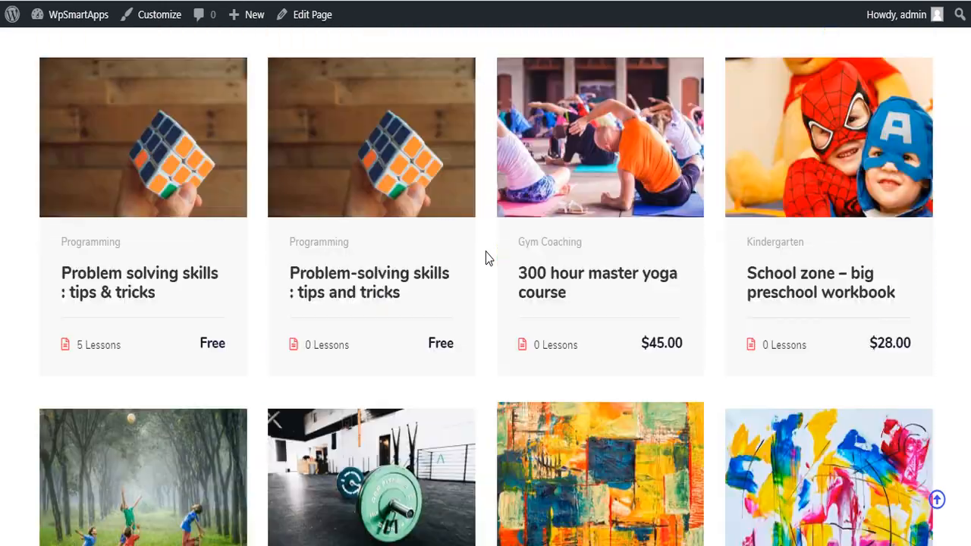